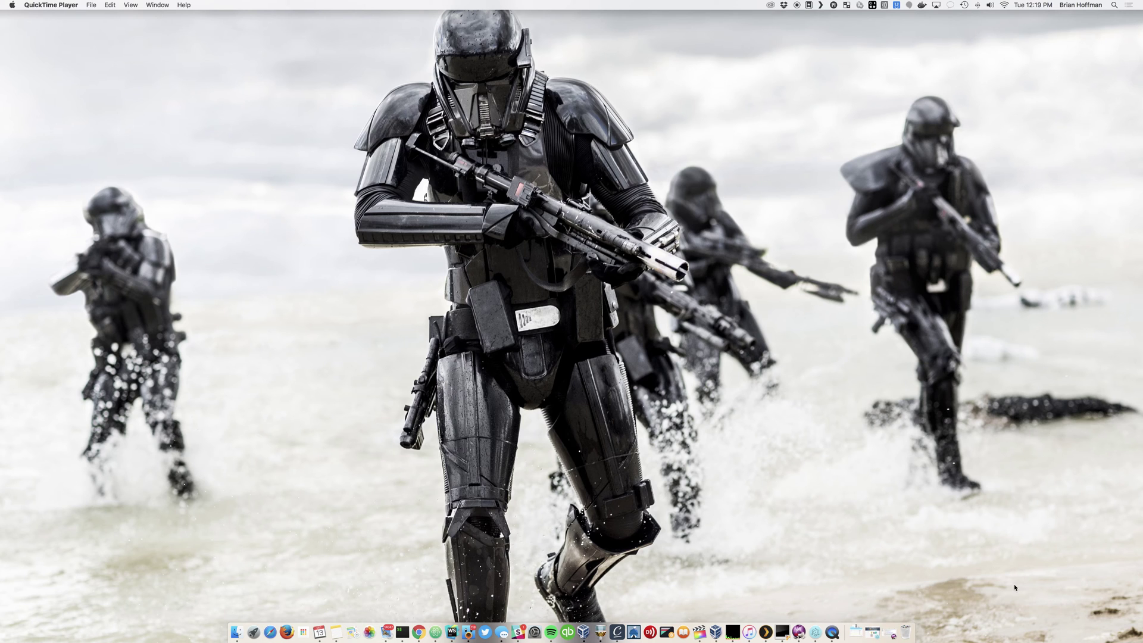
- Restore the minimized OpenBazaar window from the Dock to show your 4-item store
left_click(873, 634)
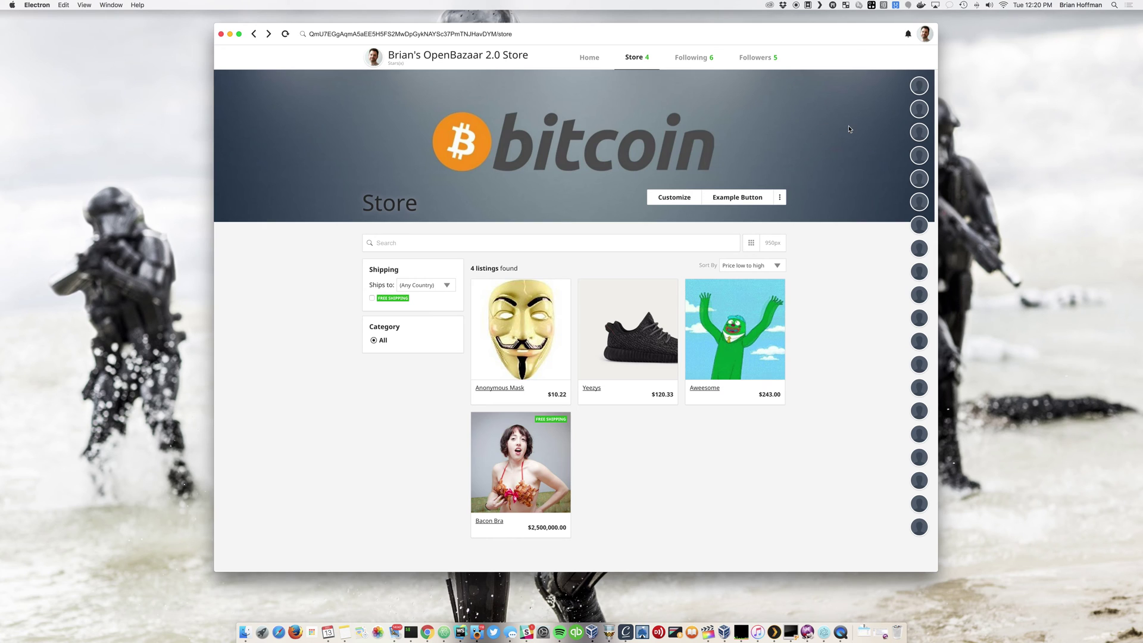
left_click(591, 69)
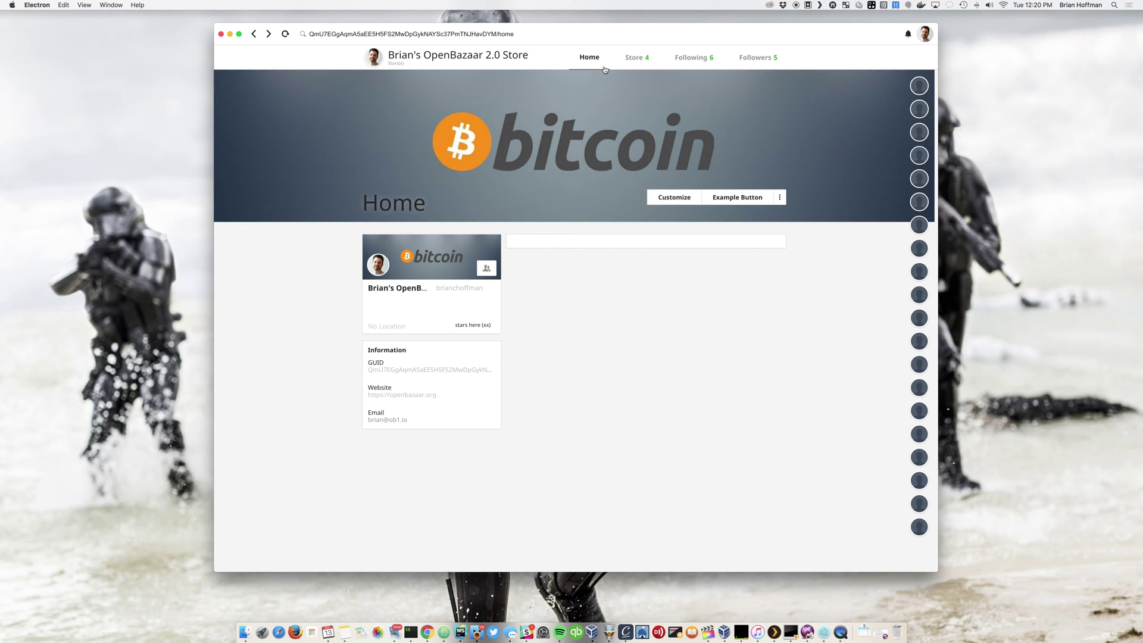
left_click(644, 67)
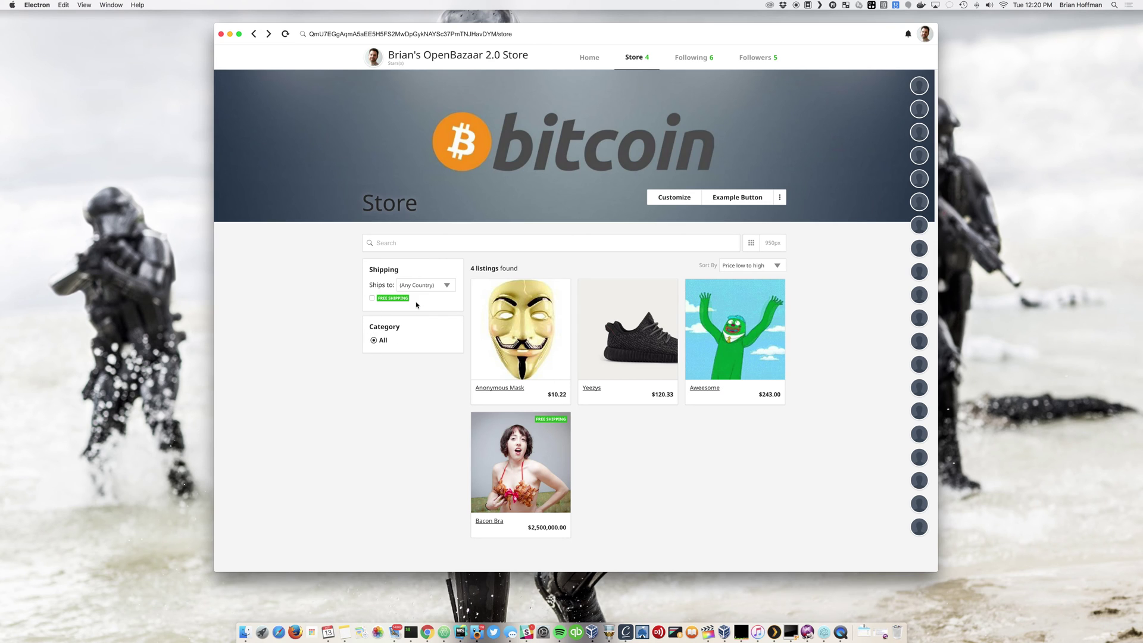
left_click(424, 285)
left_click(369, 307)
left_click(372, 298)
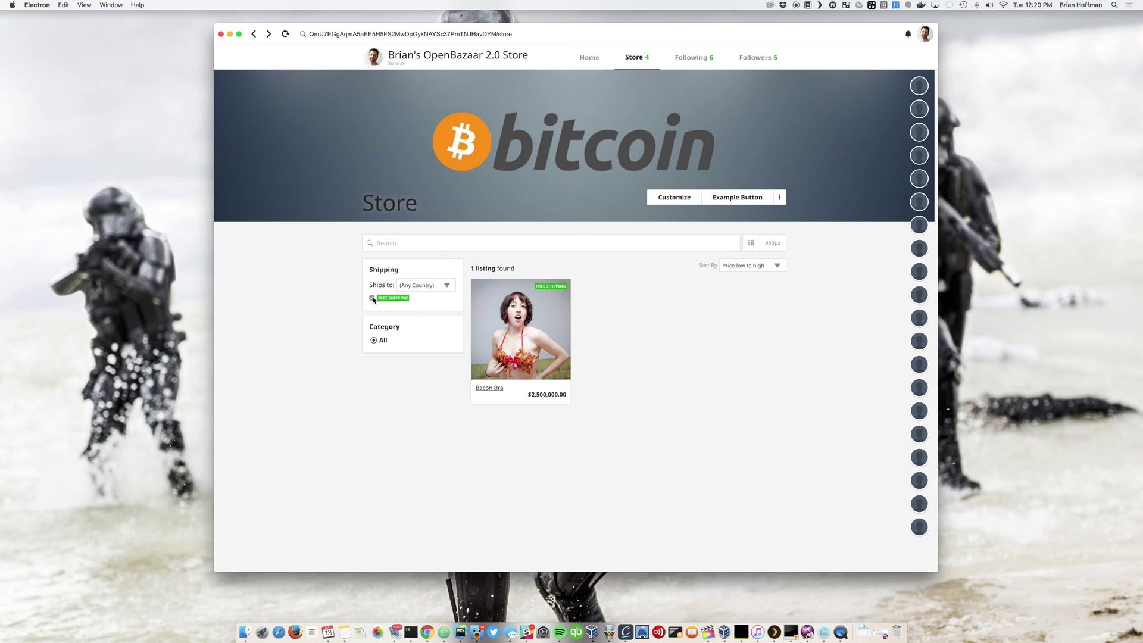
left_click(373, 298)
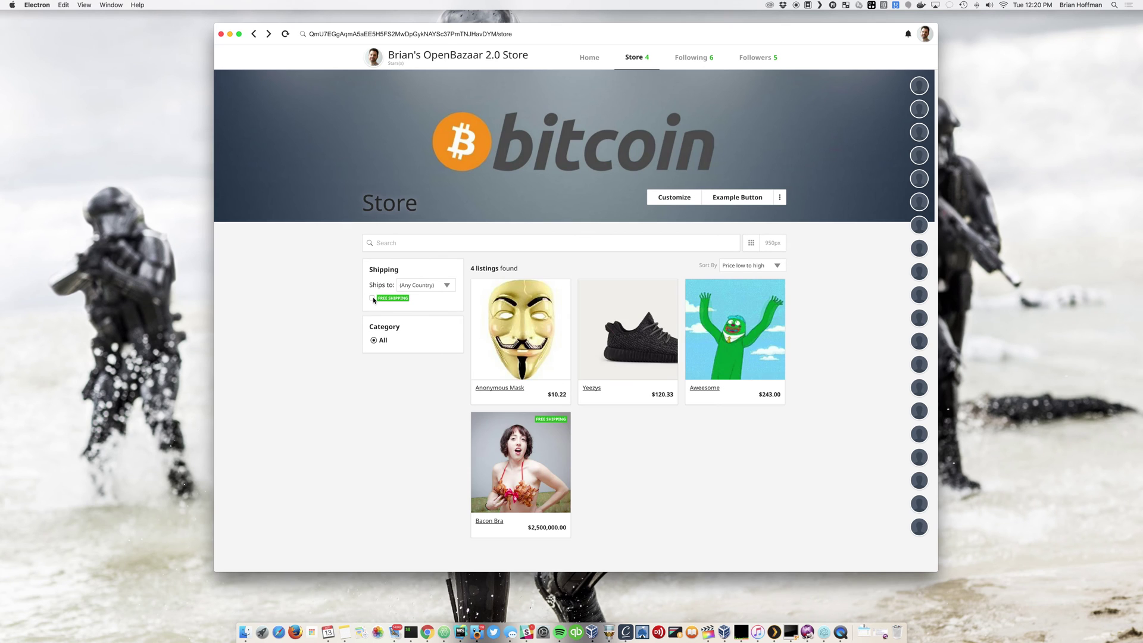
left_click(752, 250)
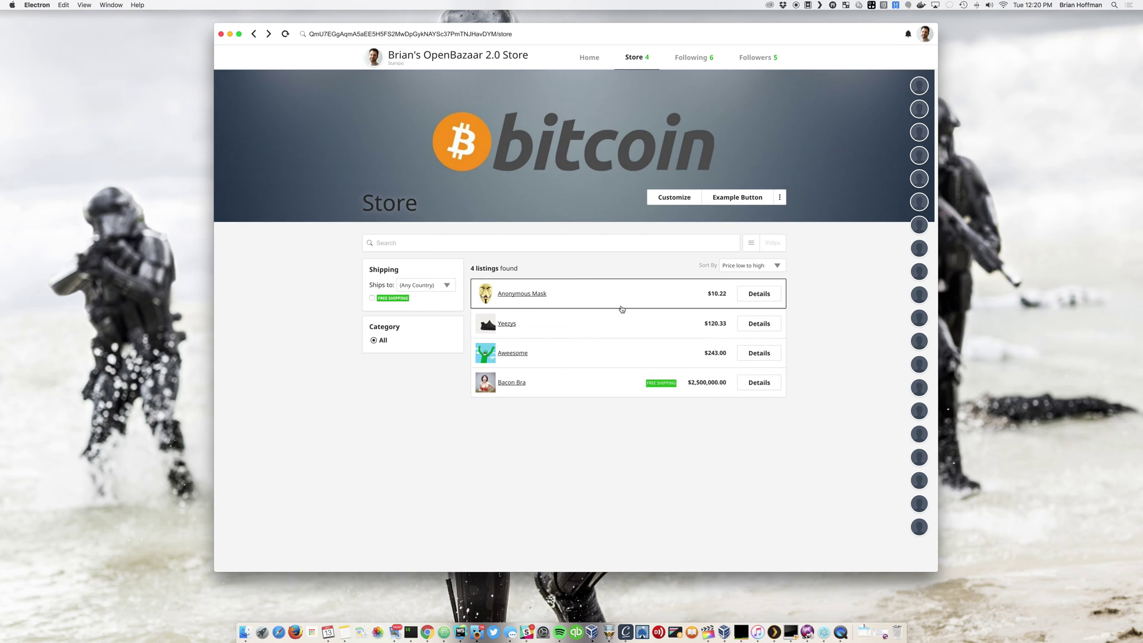
left_click(751, 245)
left_click(775, 249)
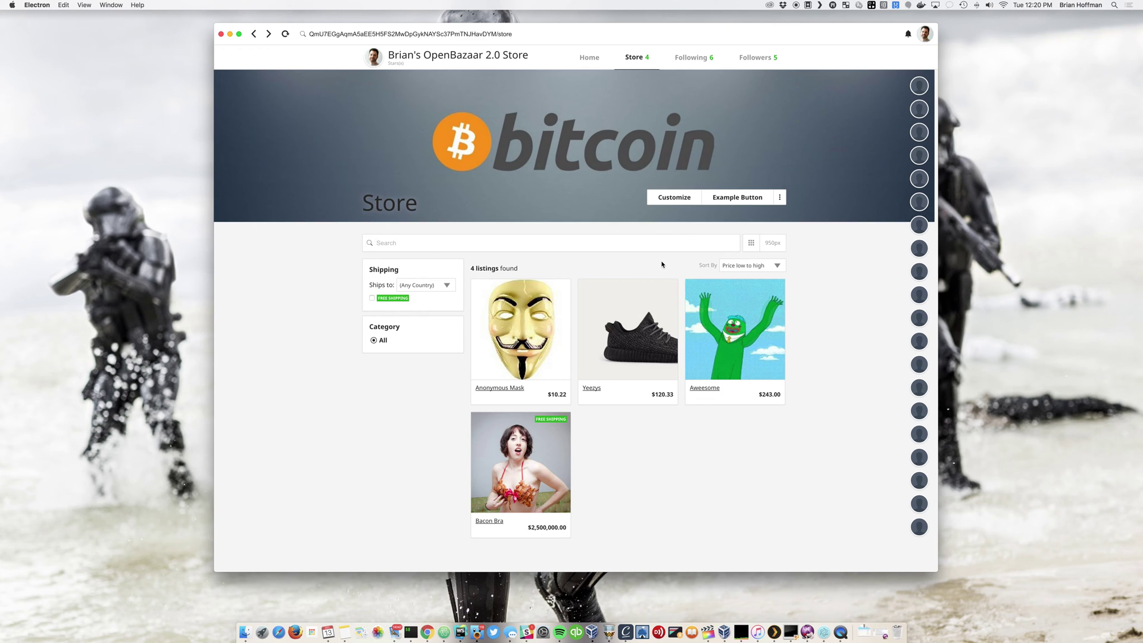
left_click(549, 290)
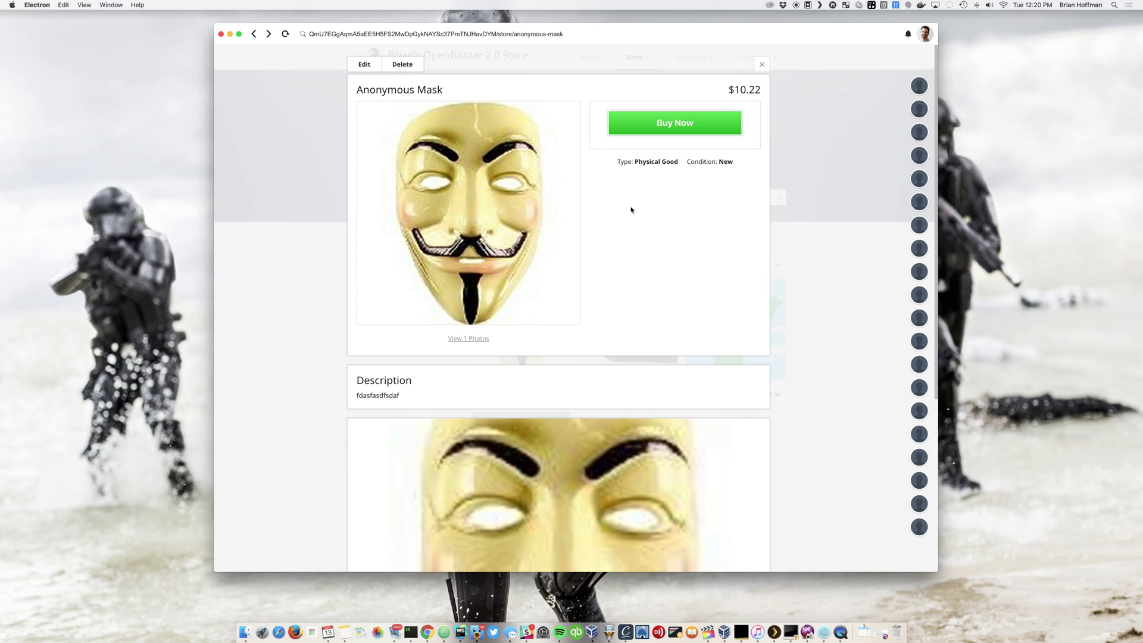
scroll(633, 206, "down", 5)
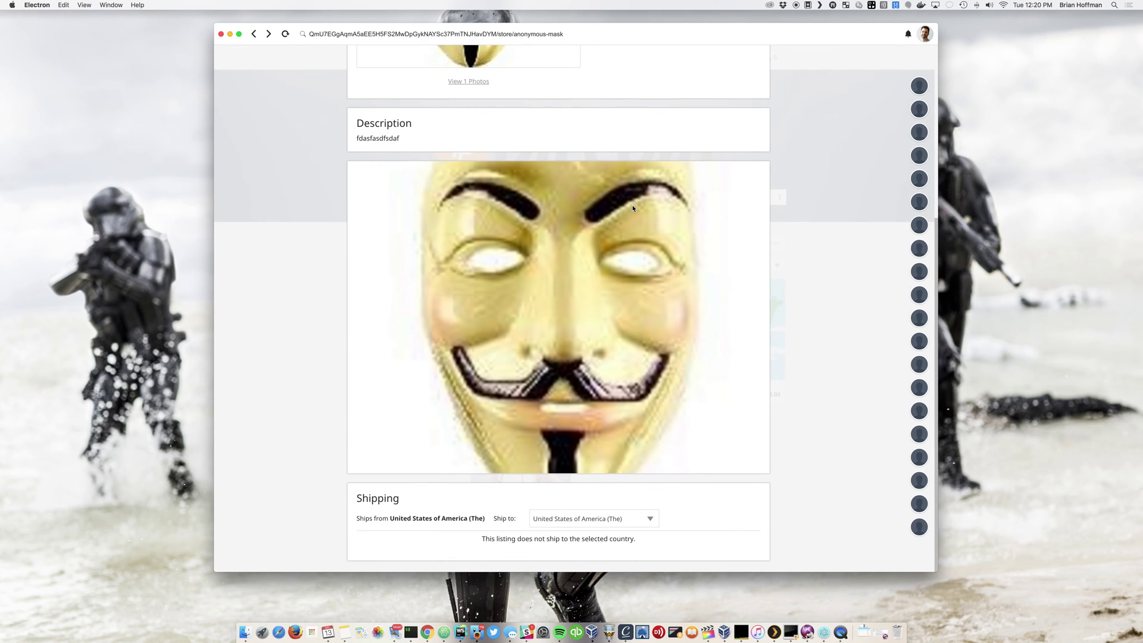
scroll(633, 208, "up", 5)
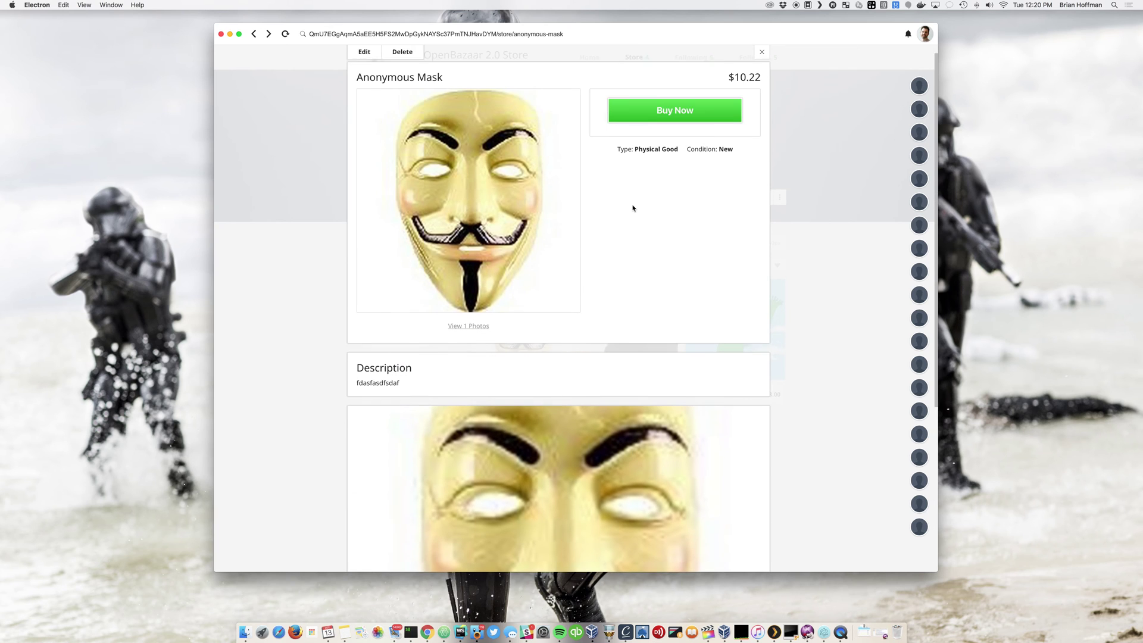
left_click(761, 72)
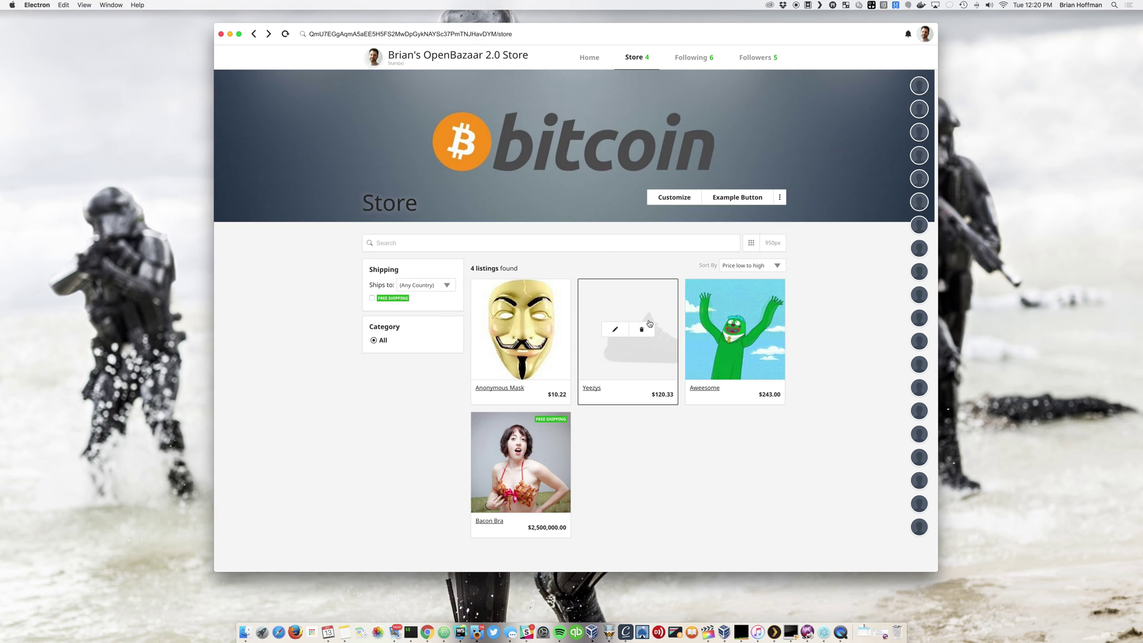
left_click(498, 434)
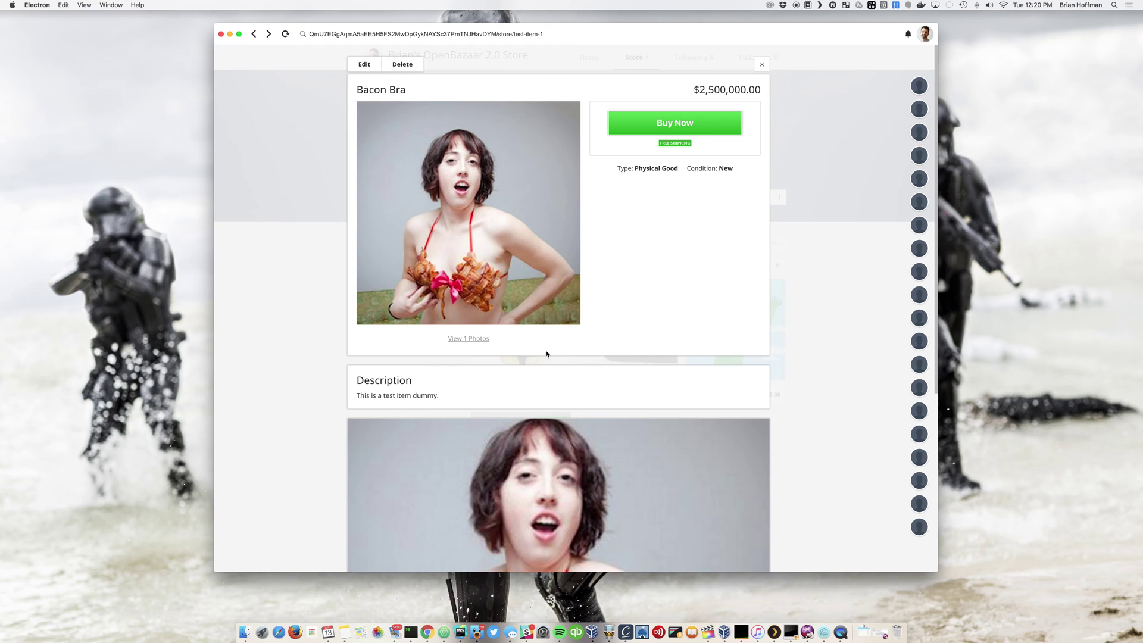
scroll(538, 335, "down", 5)
scroll(539, 334, "up", 5)
left_click(762, 65)
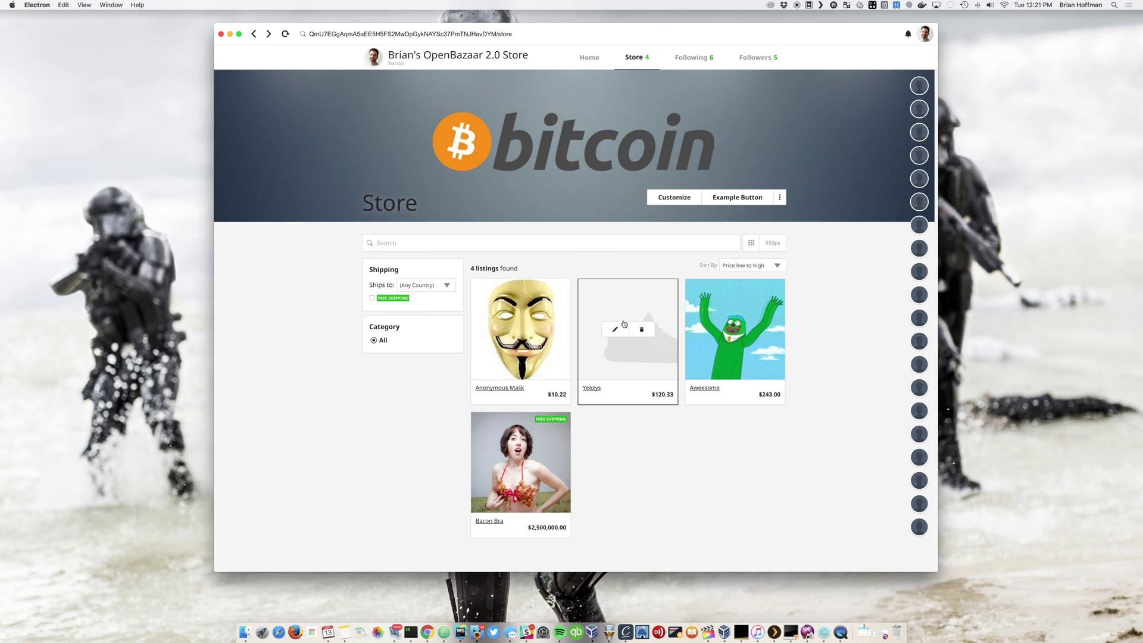
left_click(658, 305)
scroll(659, 304, "down", 3)
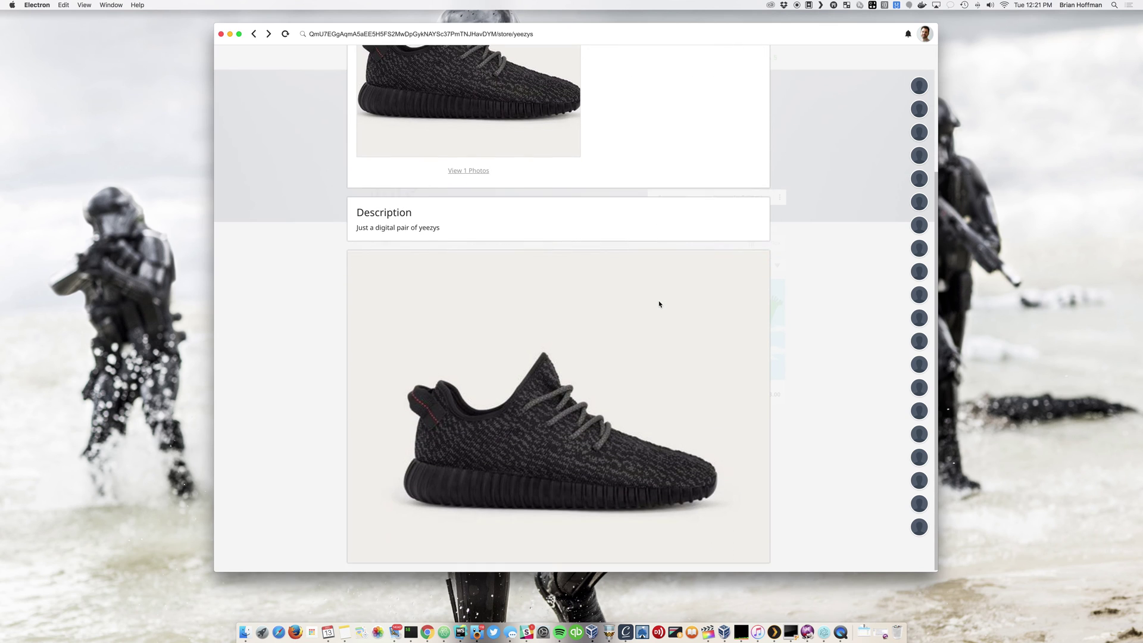
scroll(717, 136, "up", 4)
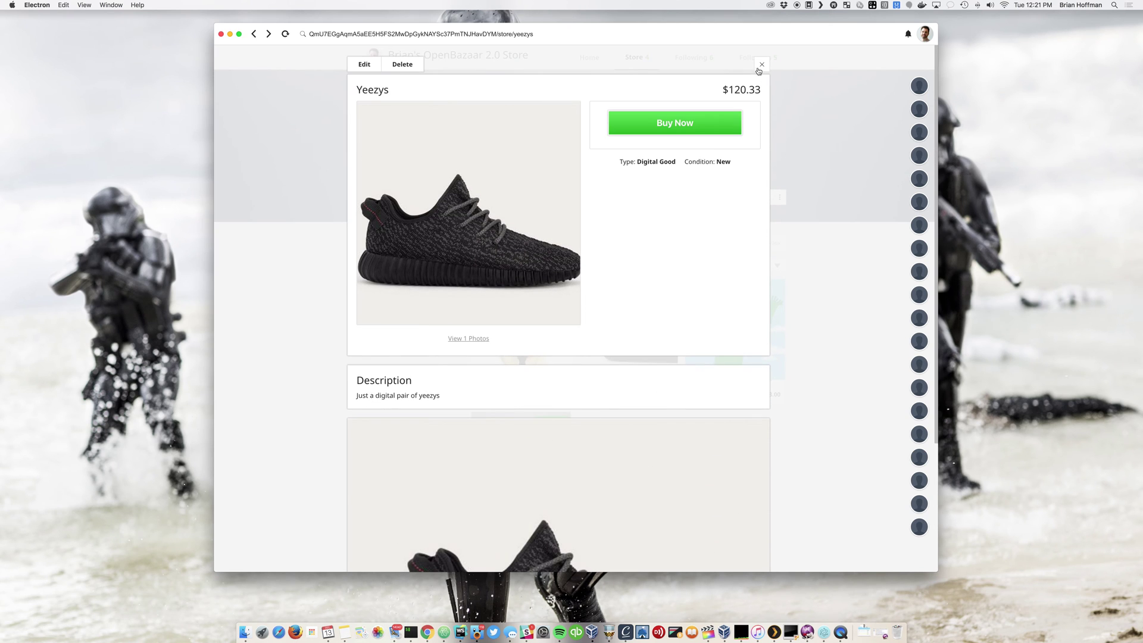
left_click(761, 65)
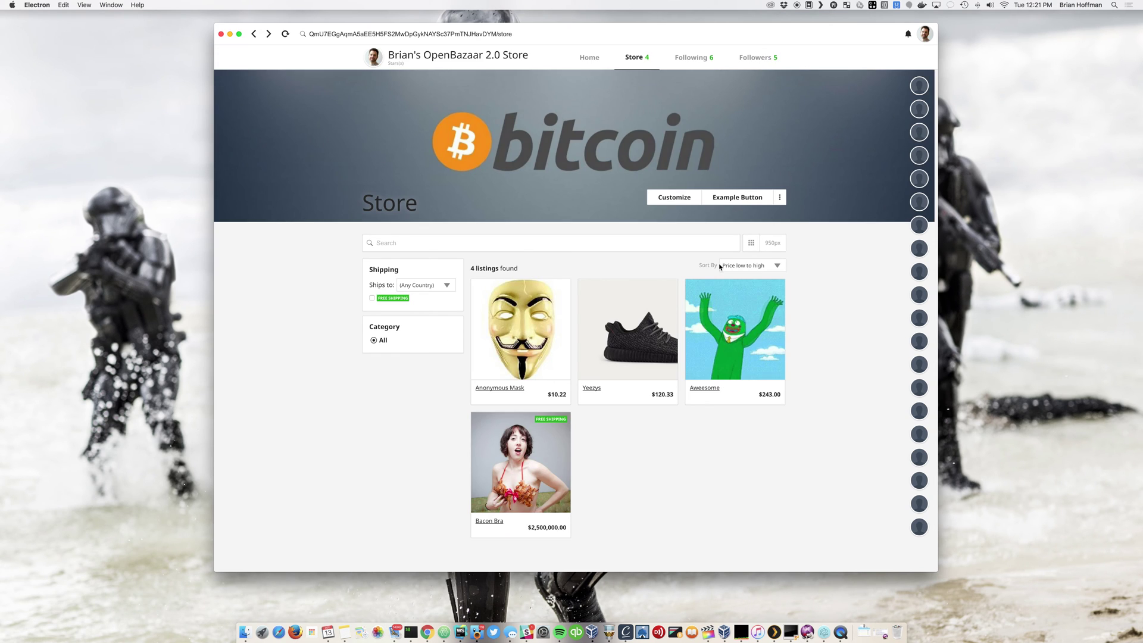
left_click(723, 283)
scroll(552, 290, "down", 5)
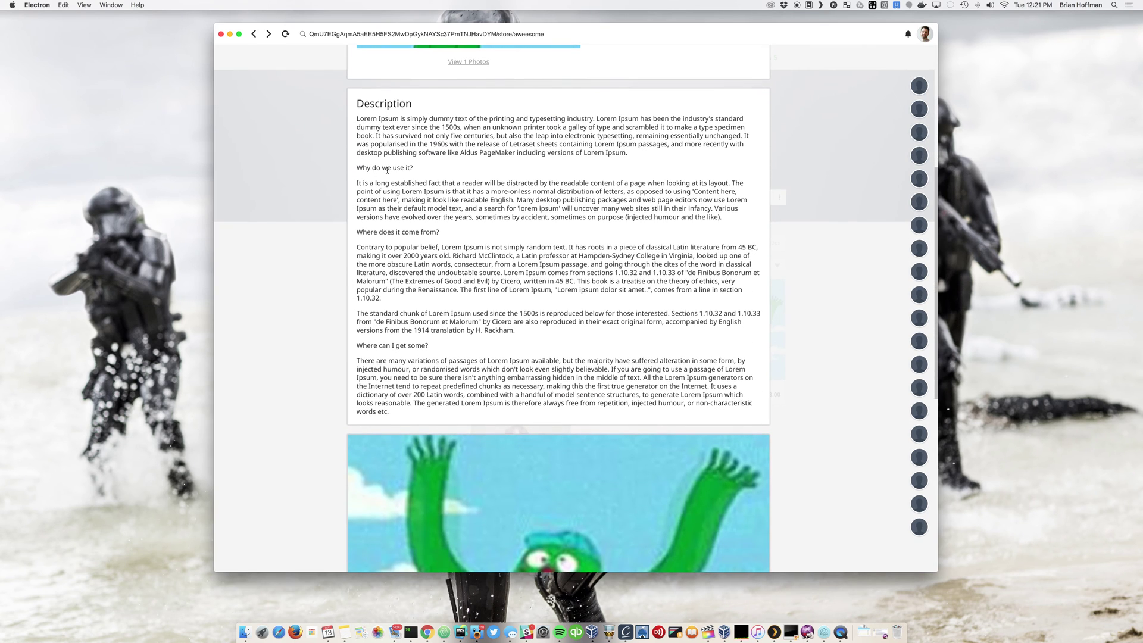
scroll(453, 217, "down", 5)
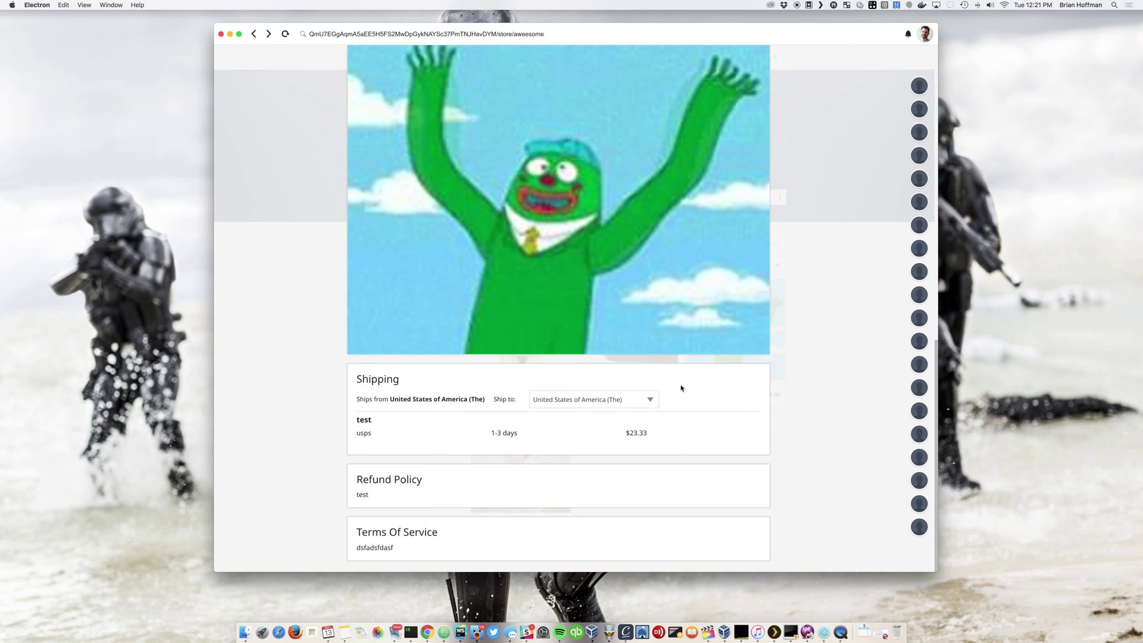
scroll(580, 397, "up", 10)
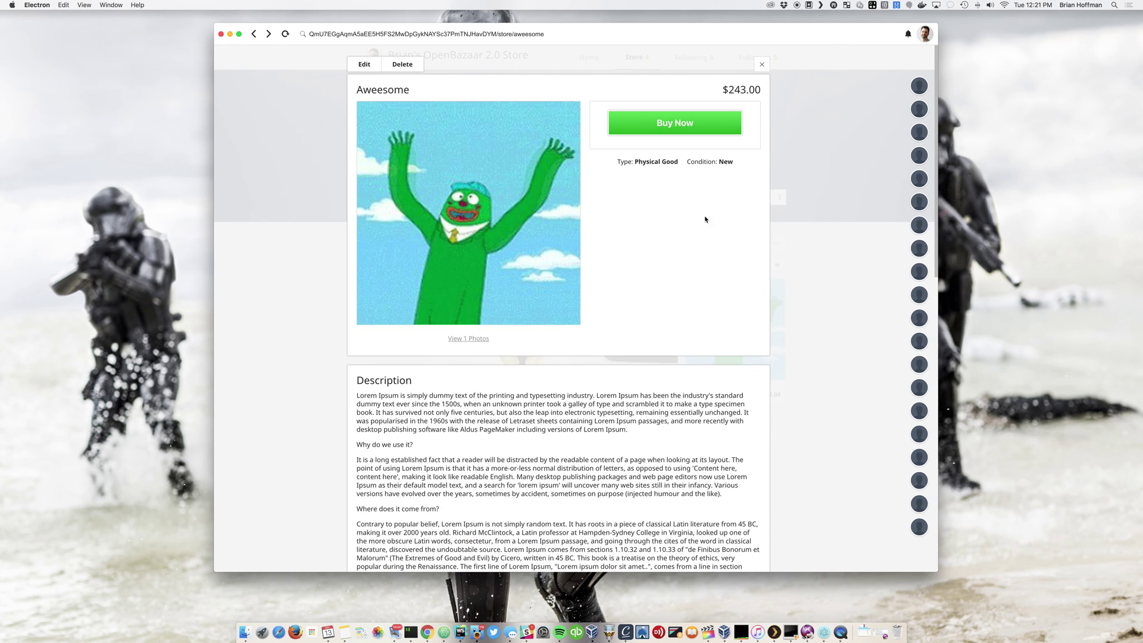
left_click(763, 65)
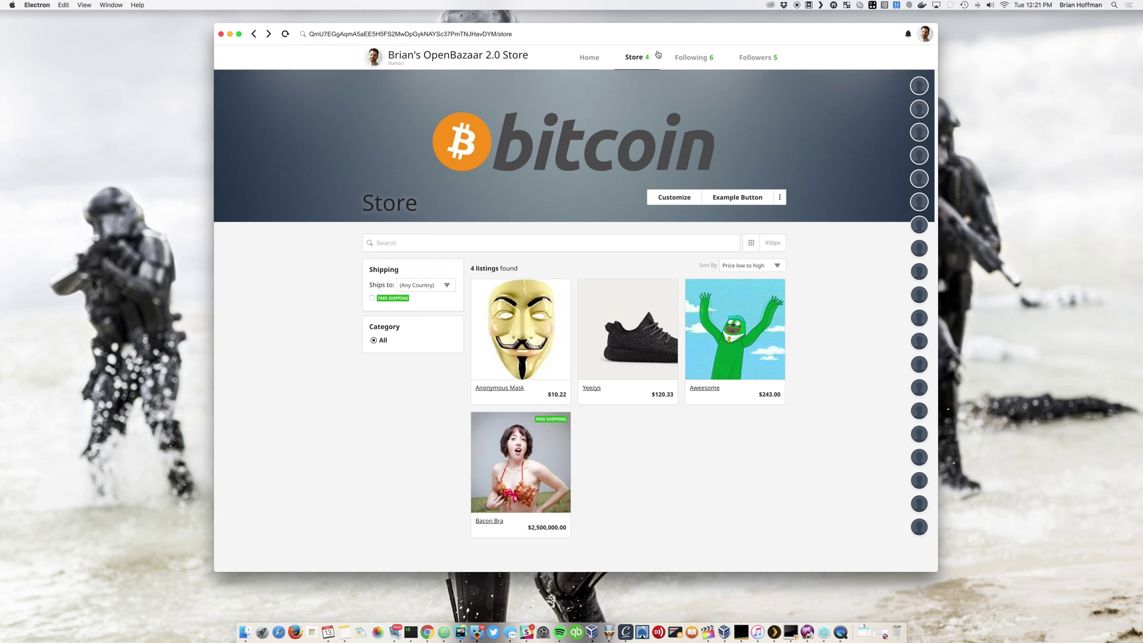
left_click(702, 68)
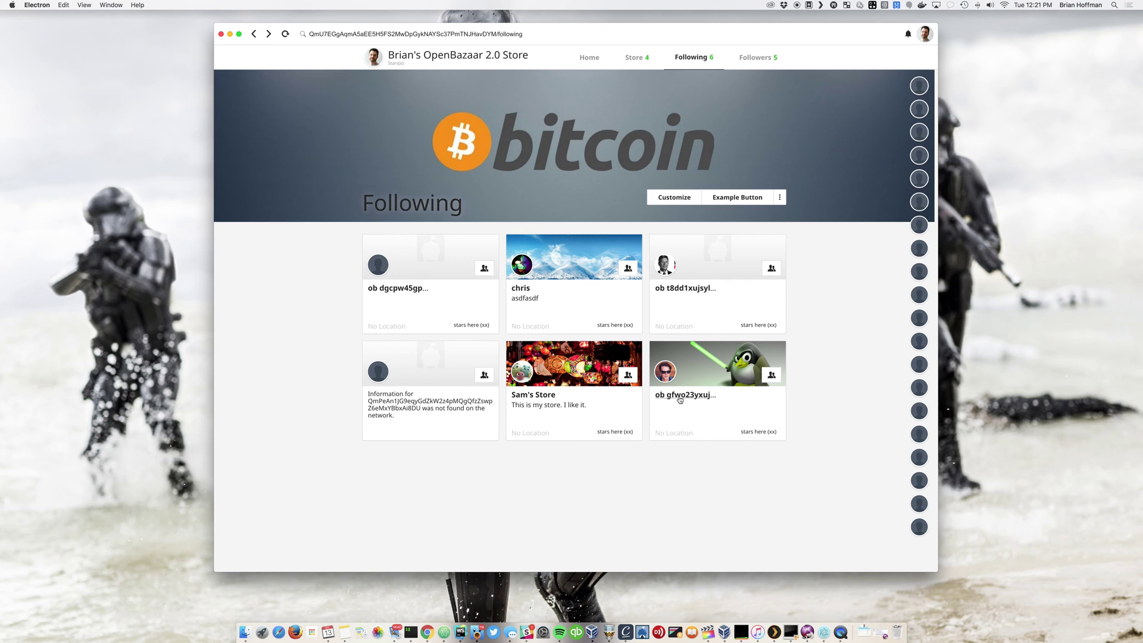
- Open the followed penguin store and preview its New Item listing, then close it
left_click(680, 394)
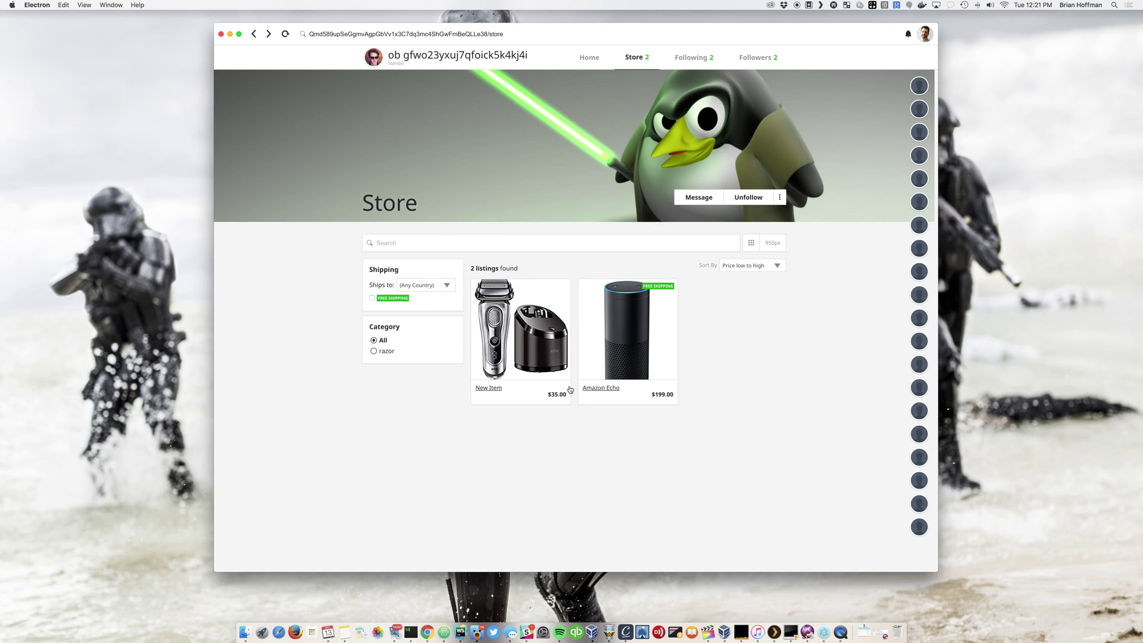
left_click(530, 352)
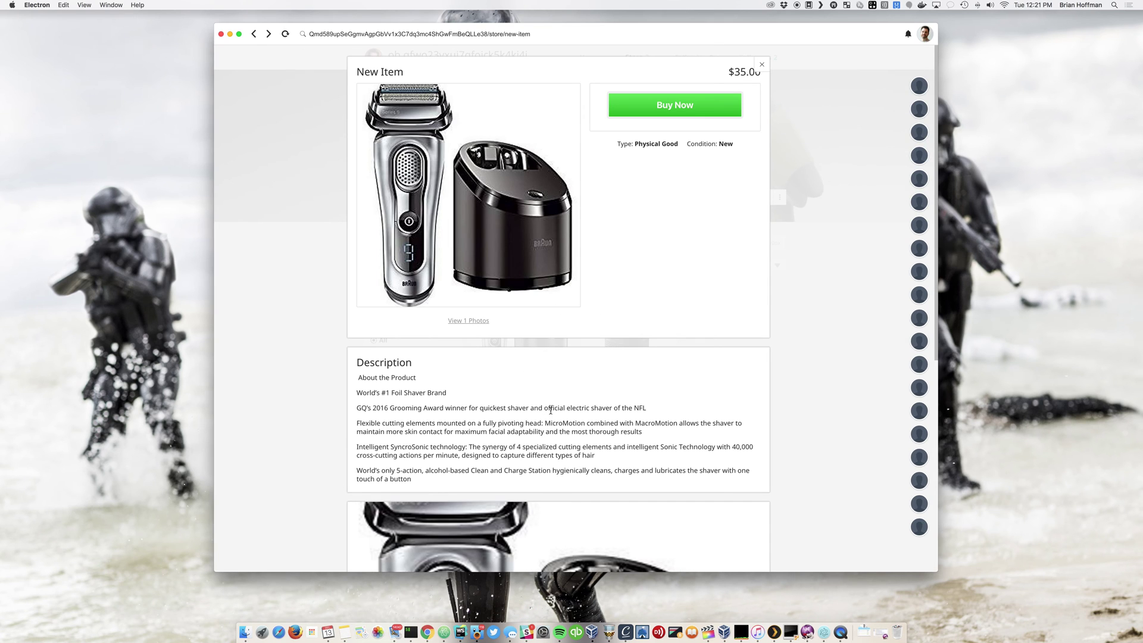
scroll(551, 410, "down", 6)
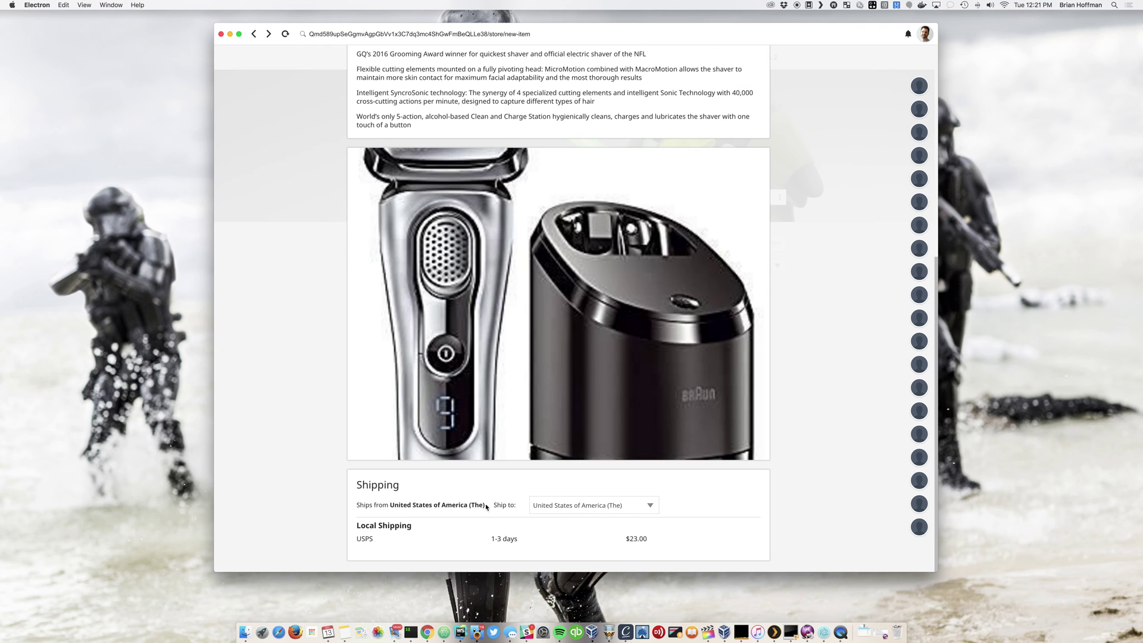
scroll(610, 530, "up", 6)
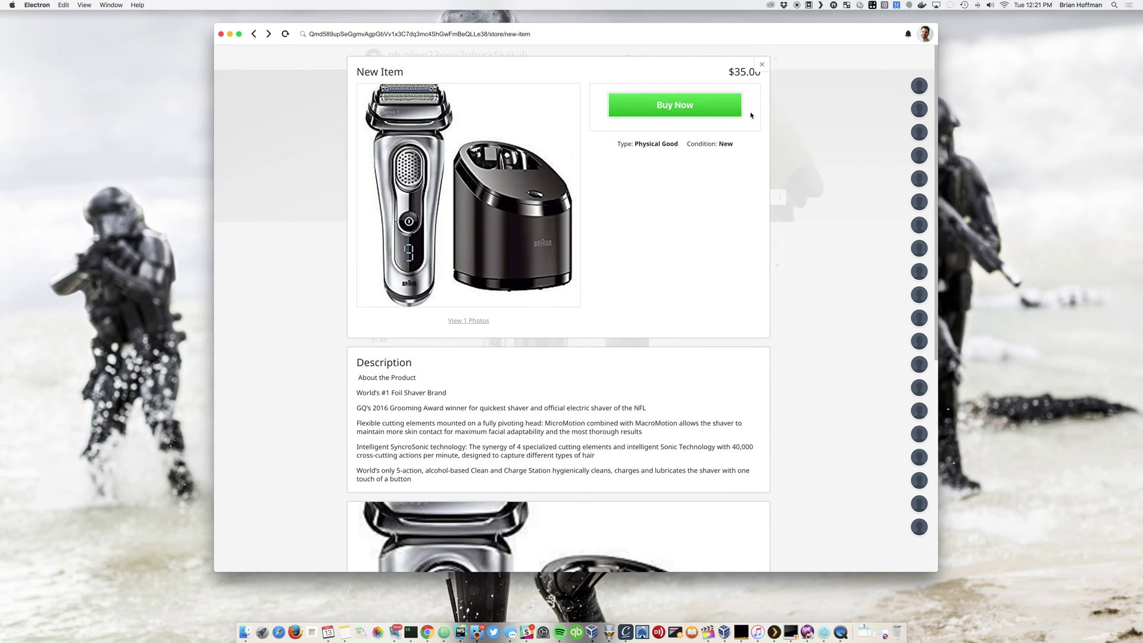
left_click(762, 64)
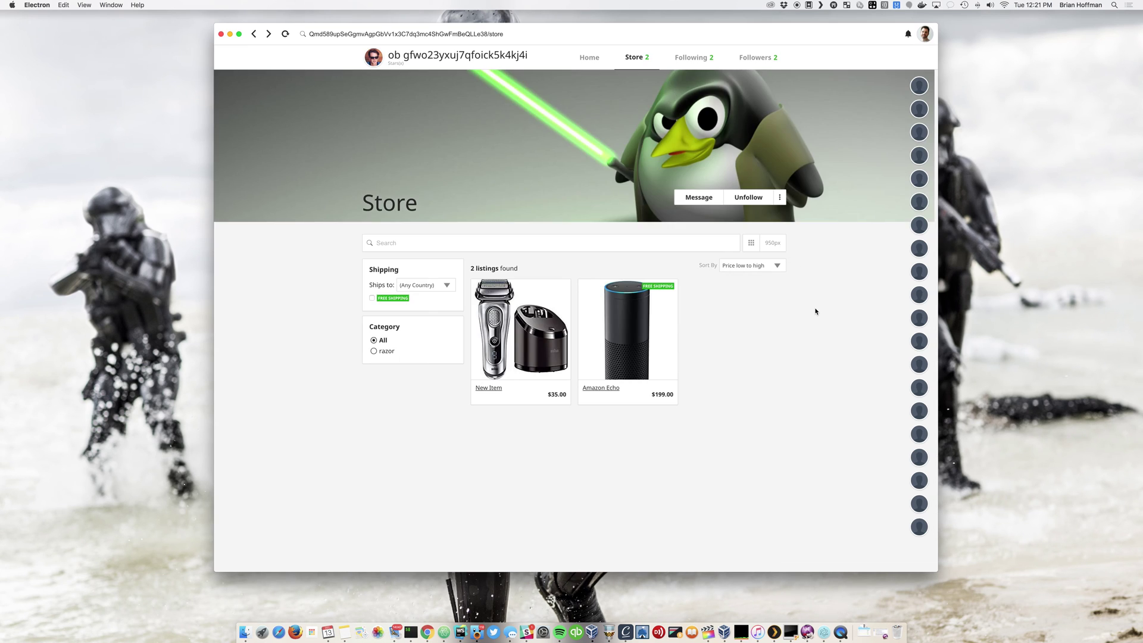
- Toggle the store's listings to list view and back, show its 2 followers, and open the account menu
left_click(752, 243)
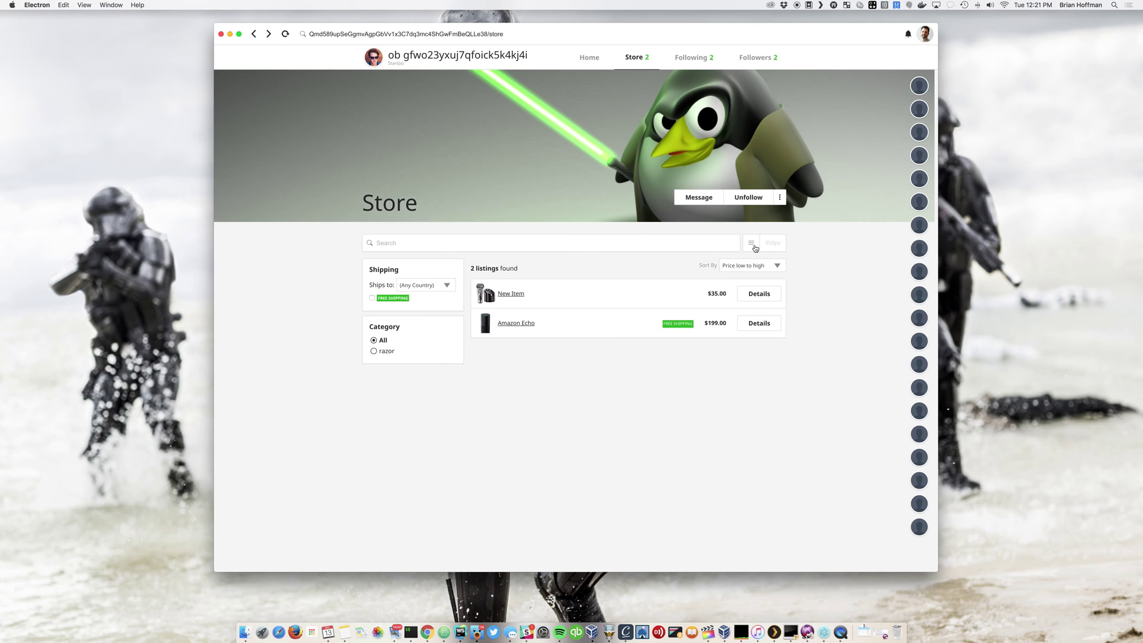
left_click(753, 245)
left_click(757, 57)
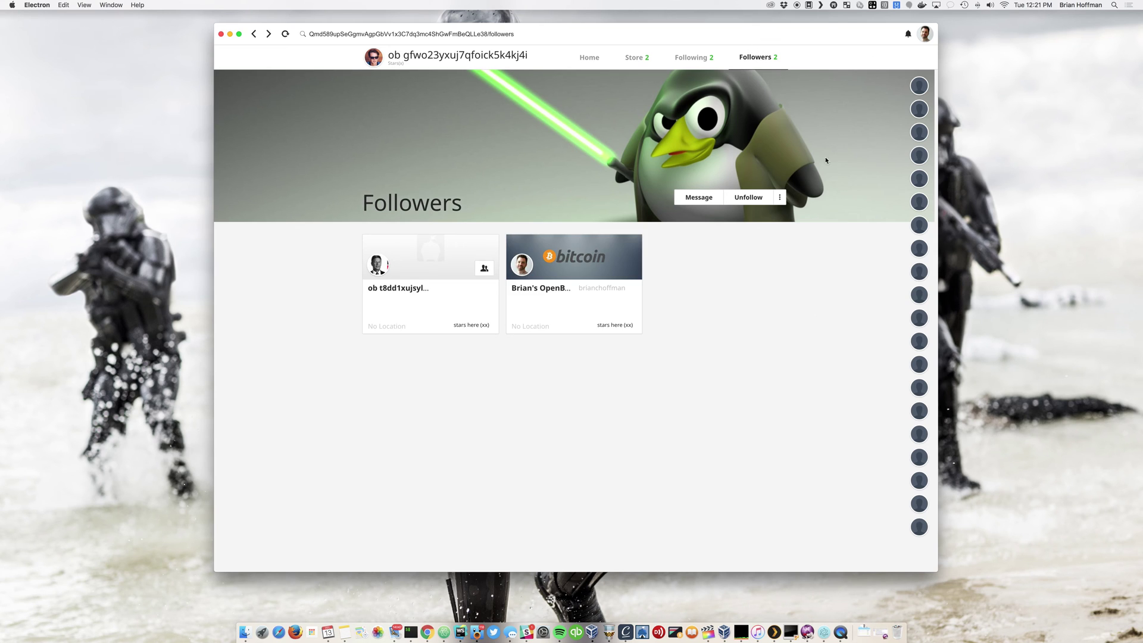
left_click(925, 34)
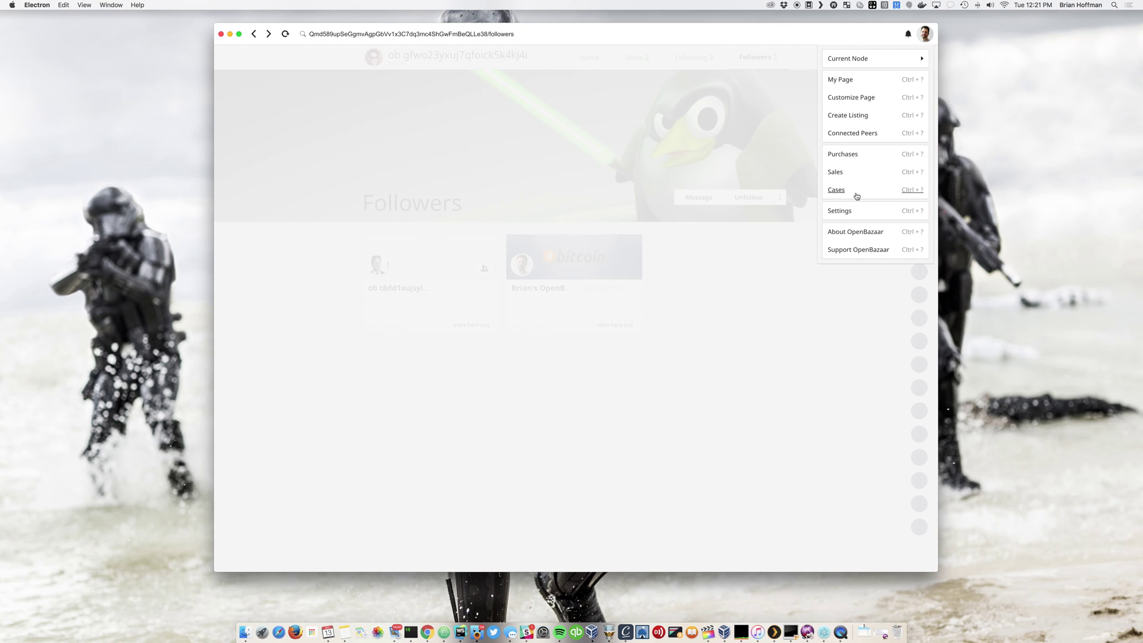
- Start a new blank product listing and look over its form fields
left_click(846, 115)
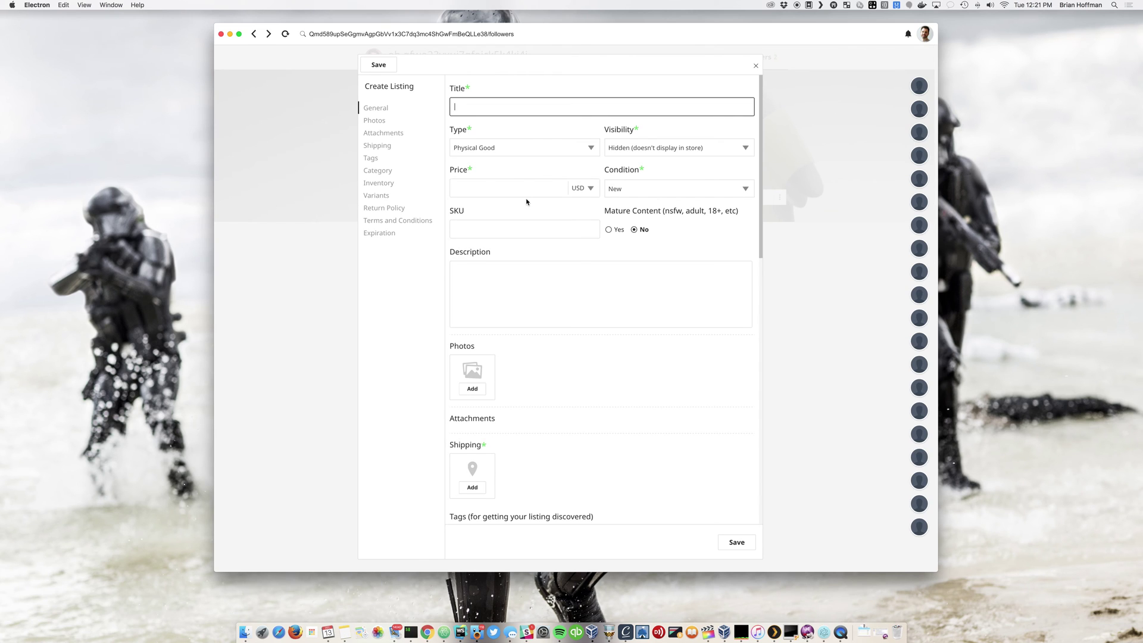
scroll(604, 332, "down", 15)
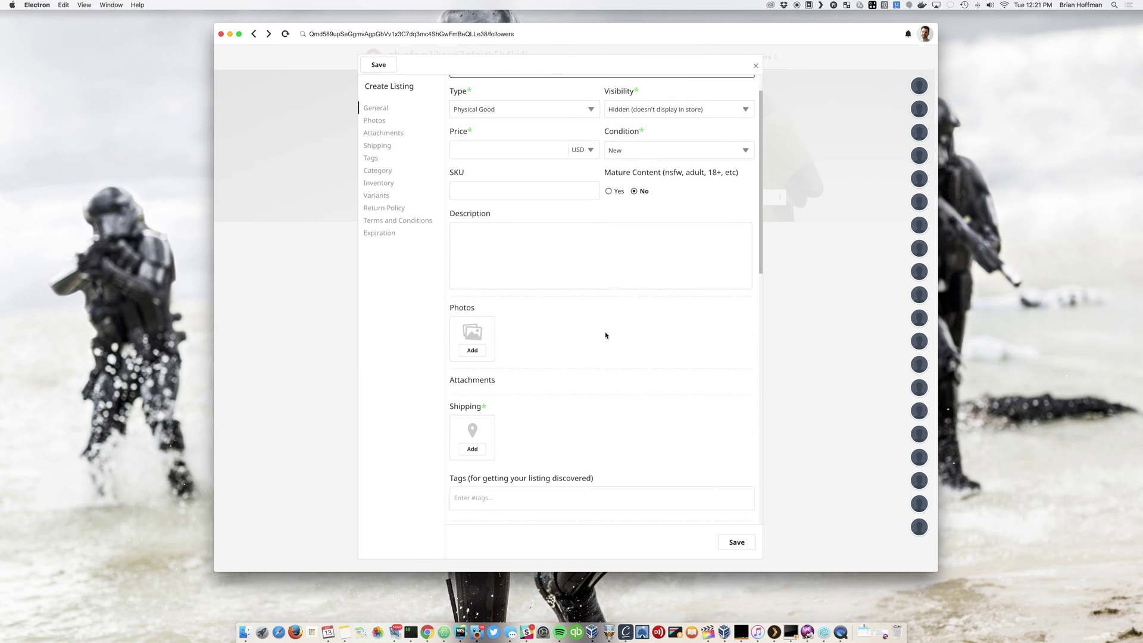
scroll(606, 335, "up", 10)
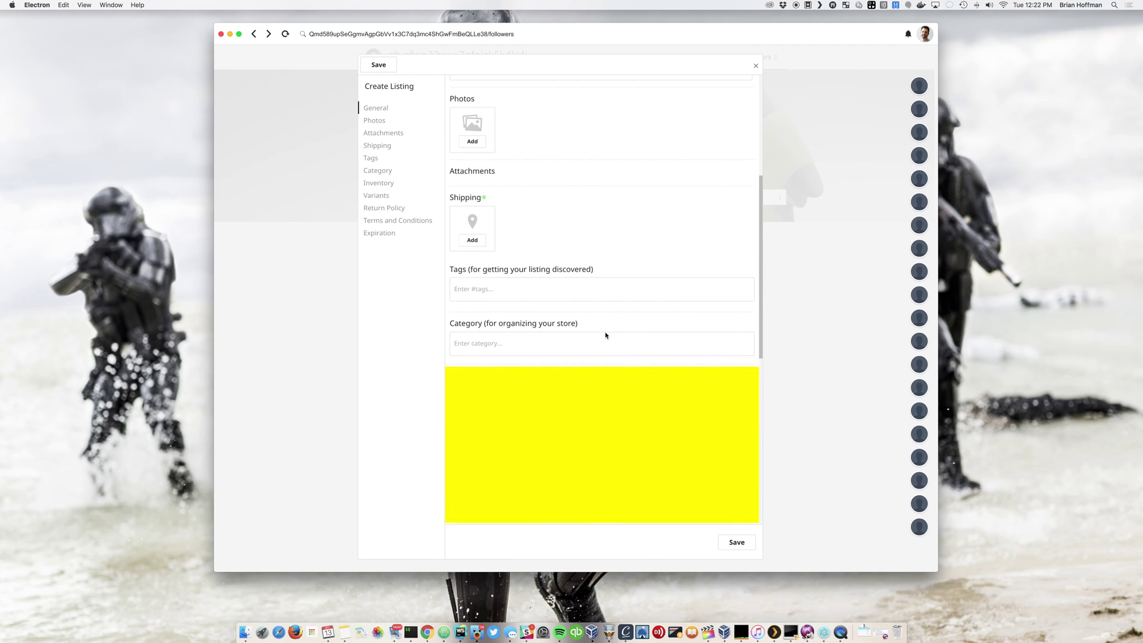
scroll(606, 333, "up", 5)
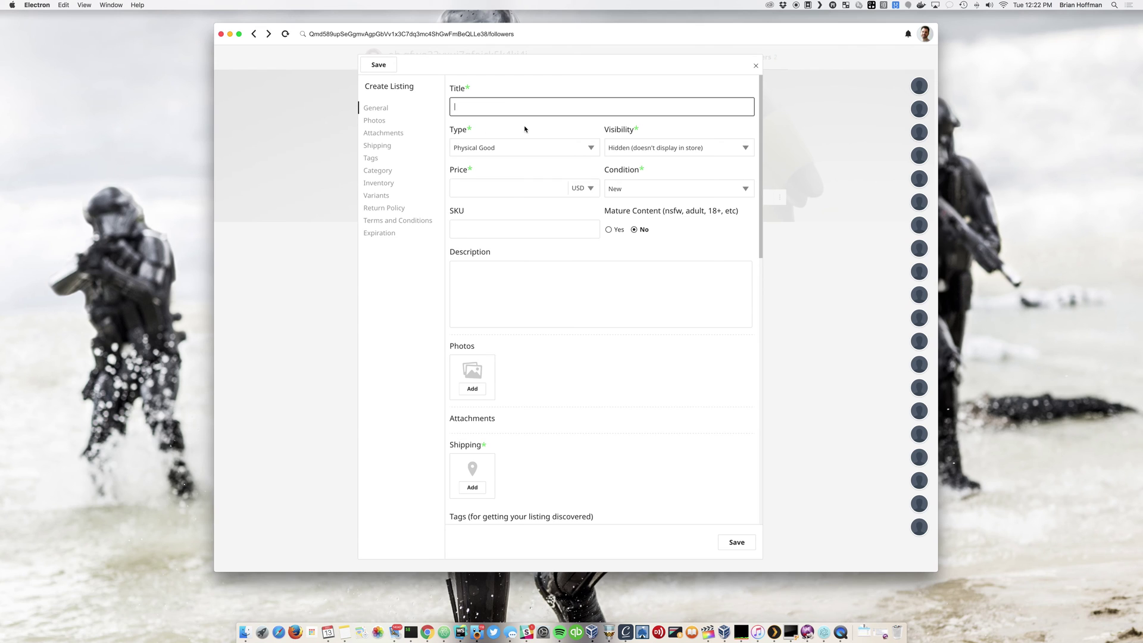
- Set the listing's visibility to hidden, keep condition New, and add a first shipping option
left_click(715, 149)
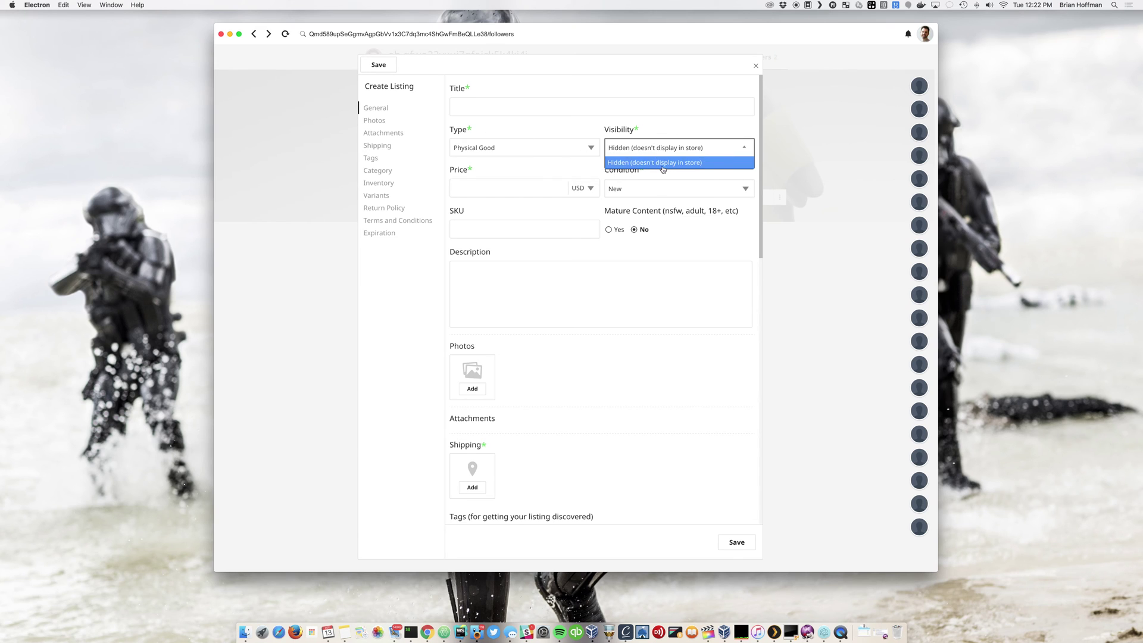
left_click(654, 126)
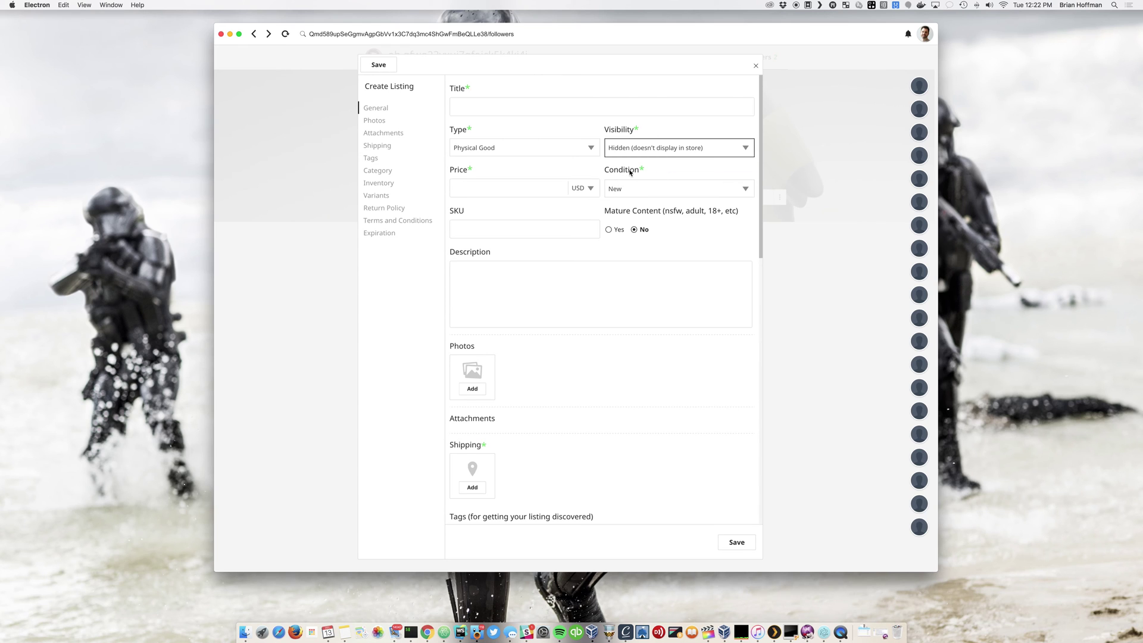
left_click(635, 189)
left_click(647, 190)
left_click(473, 229)
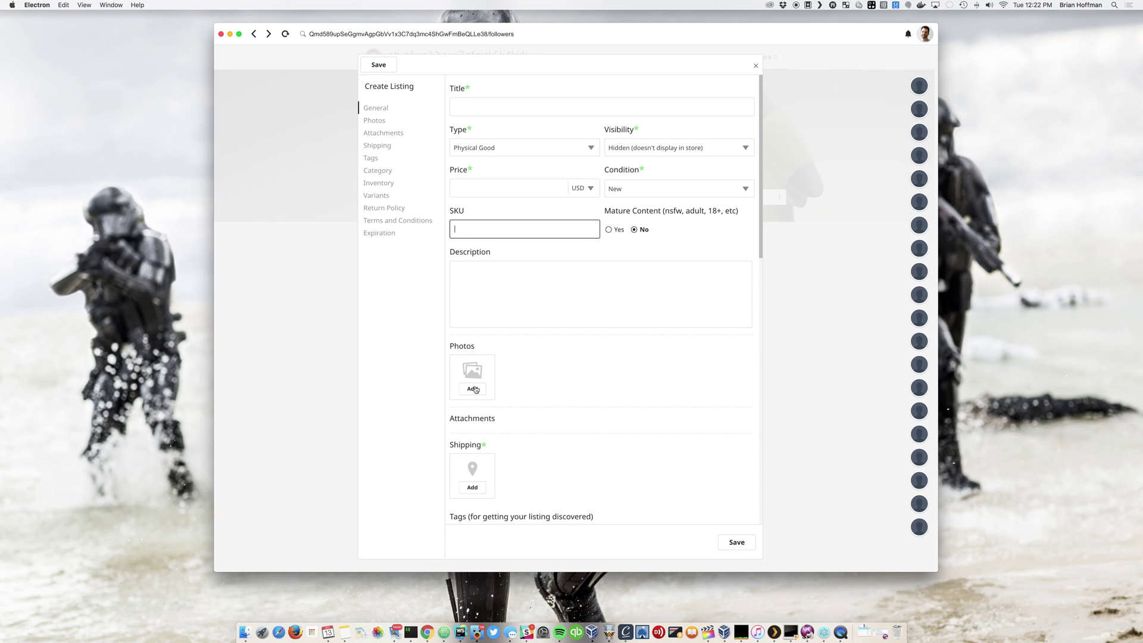
scroll(608, 405, "down", 5)
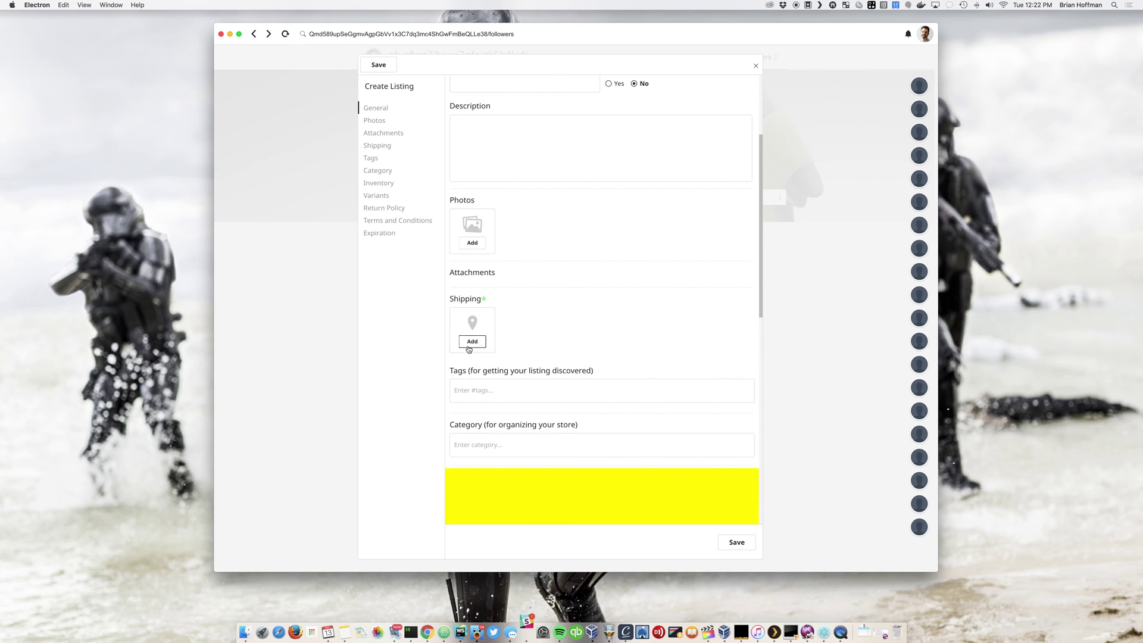
left_click(472, 341)
- Review the shipping option fields, then jump to the Variants and Inventory sections
scroll(576, 390, "down", 2)
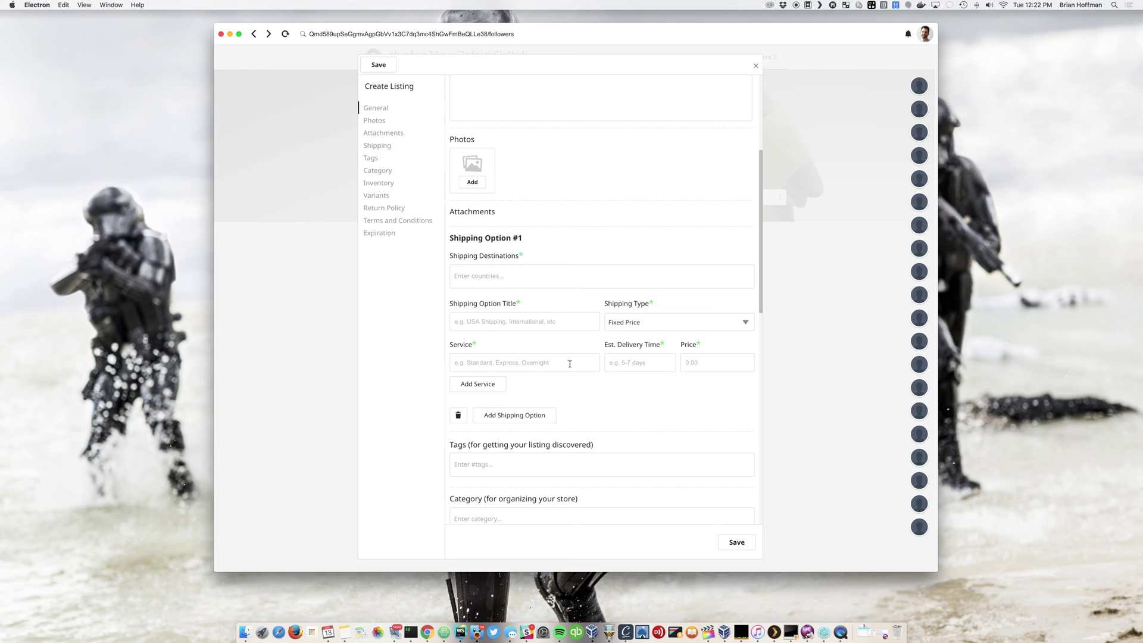
scroll(570, 363, "down", 5)
scroll(529, 334, "up", 8)
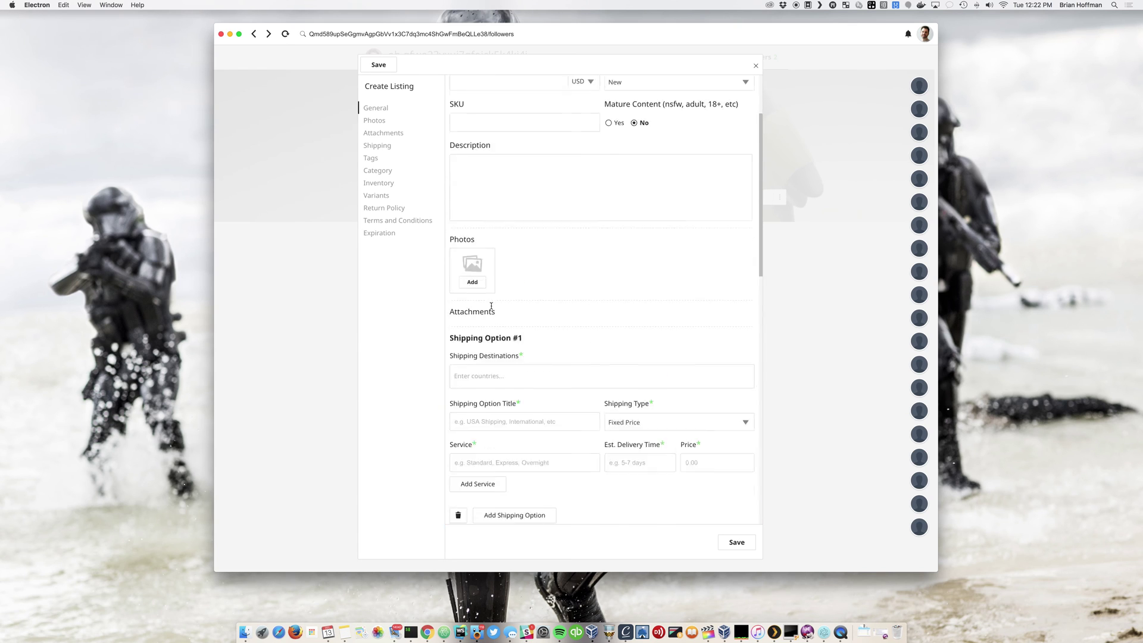
left_click(377, 196)
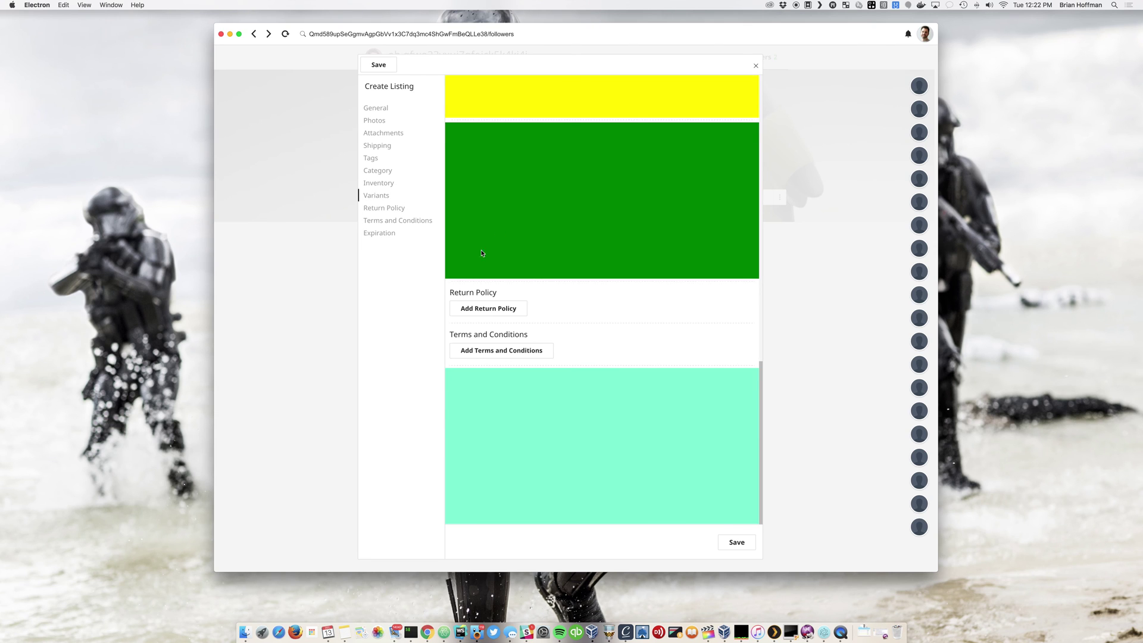
left_click(384, 184)
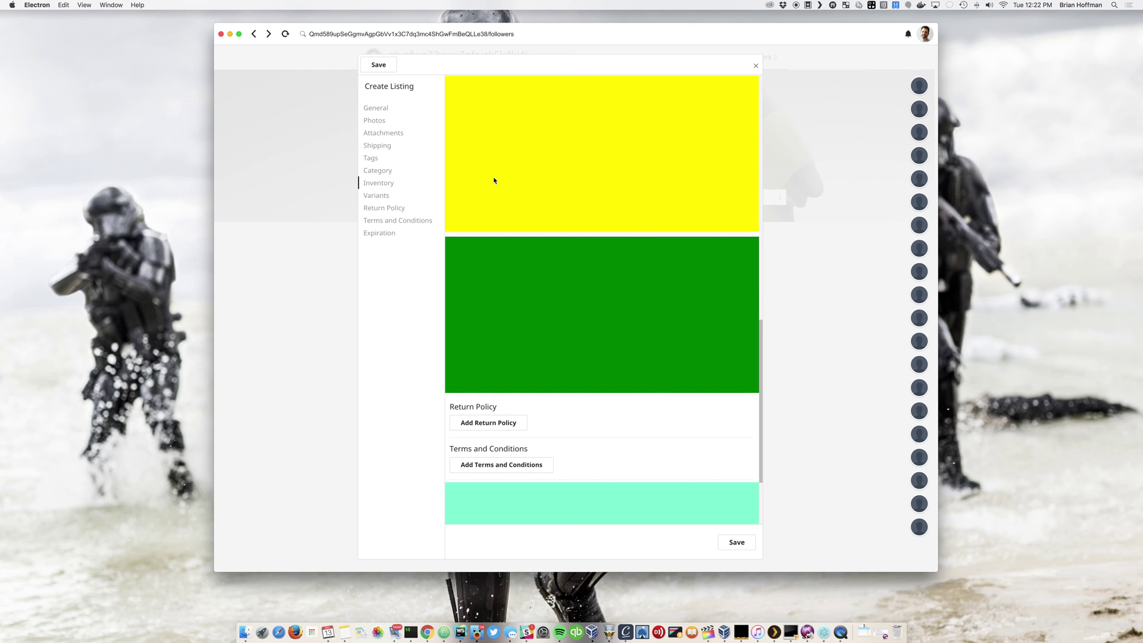
left_click(378, 196)
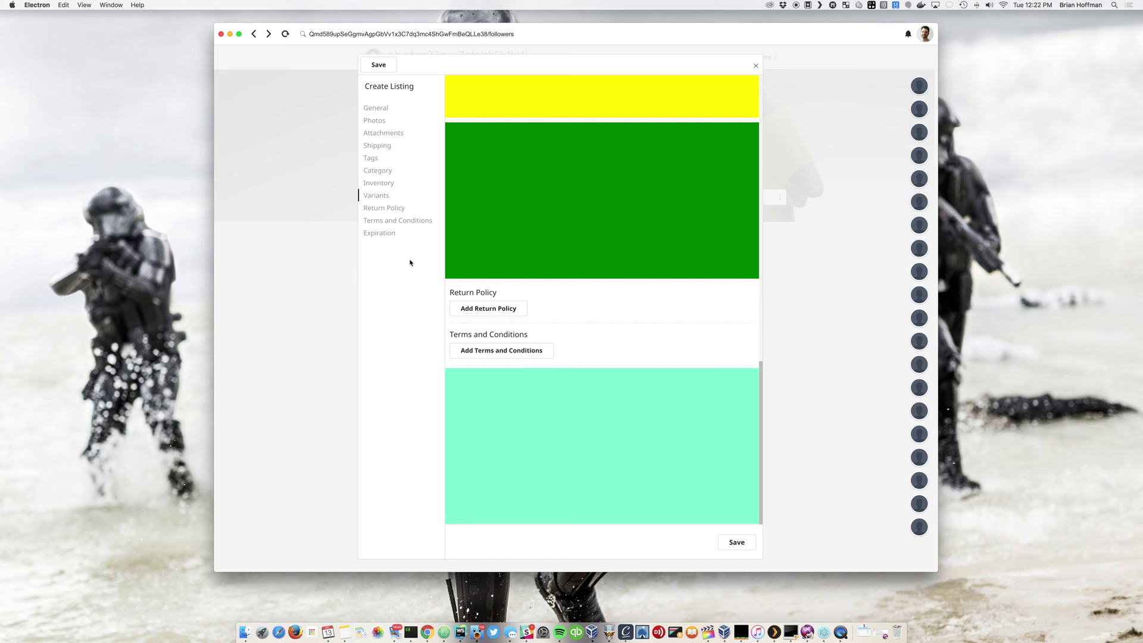
- Jump to the Expiration section, scroll back up, and discard the unsaved listing form
left_click(390, 237)
scroll(706, 144, "up", 3)
scroll(706, 145, "up", 2)
left_click(756, 67)
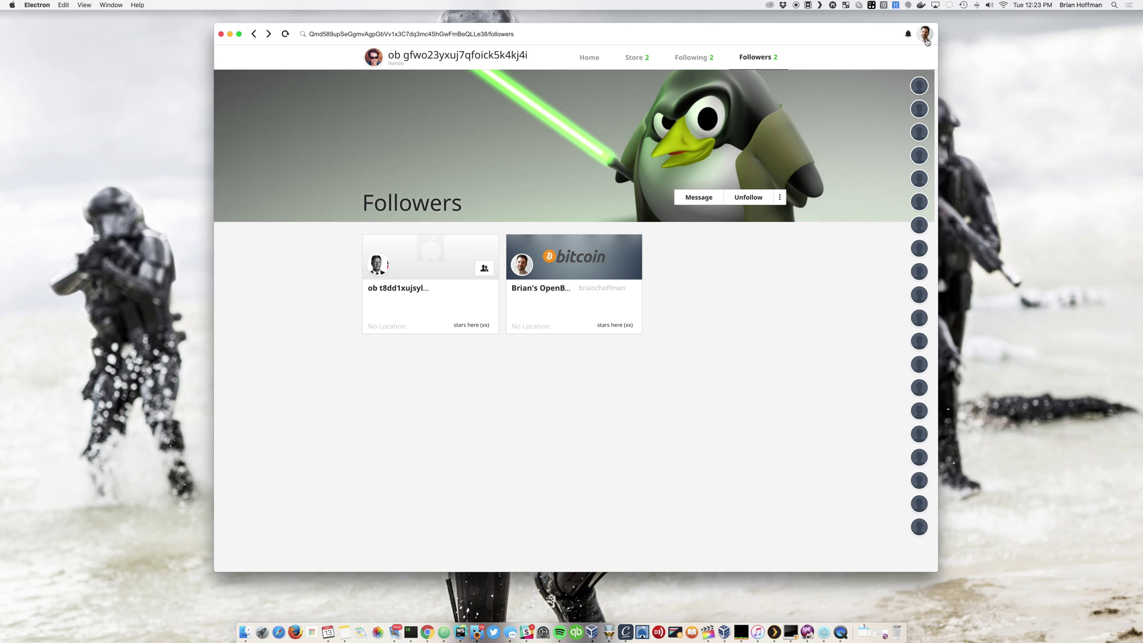
- Open the account menu over the penguin store's Followers page
left_click(926, 37)
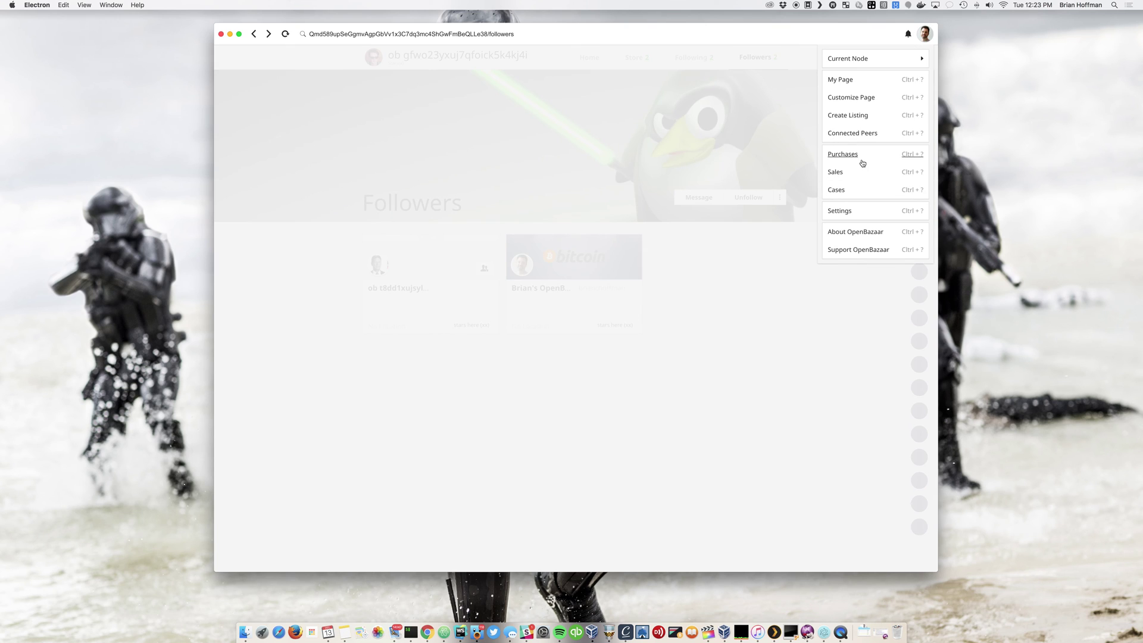
left_click(847, 218)
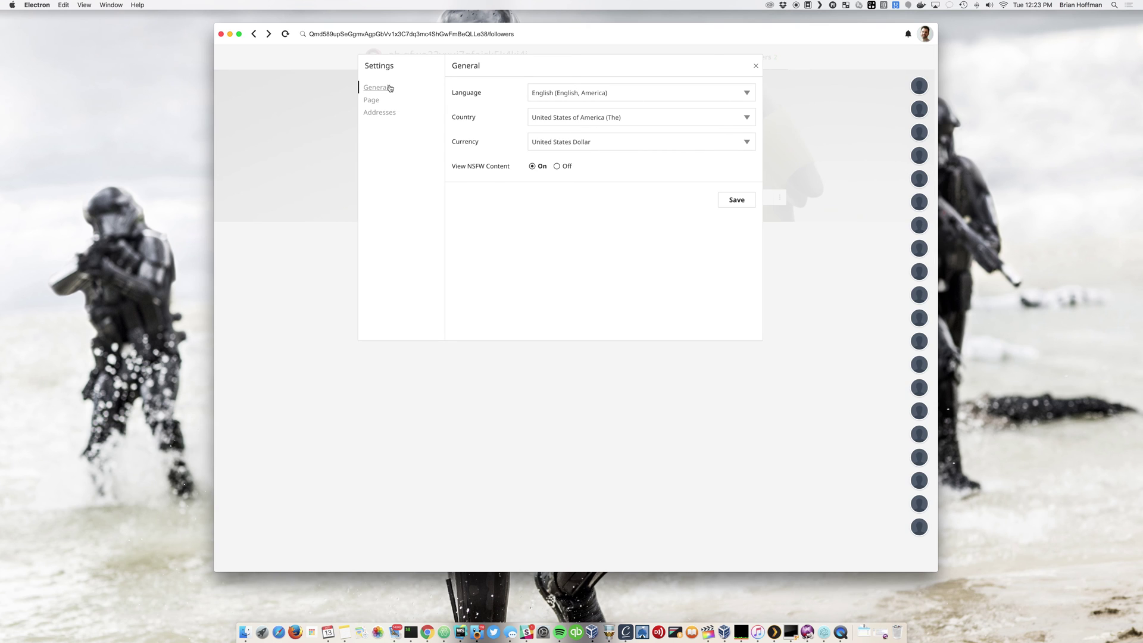
left_click(376, 99)
scroll(523, 165, "down", 5)
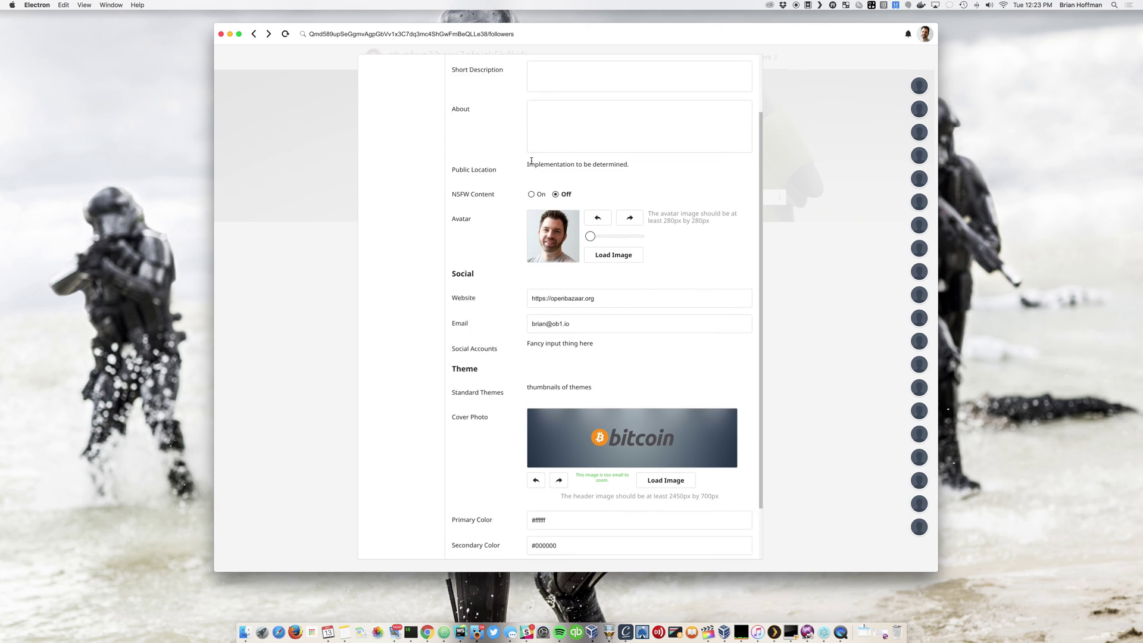
scroll(532, 161, "up", 5)
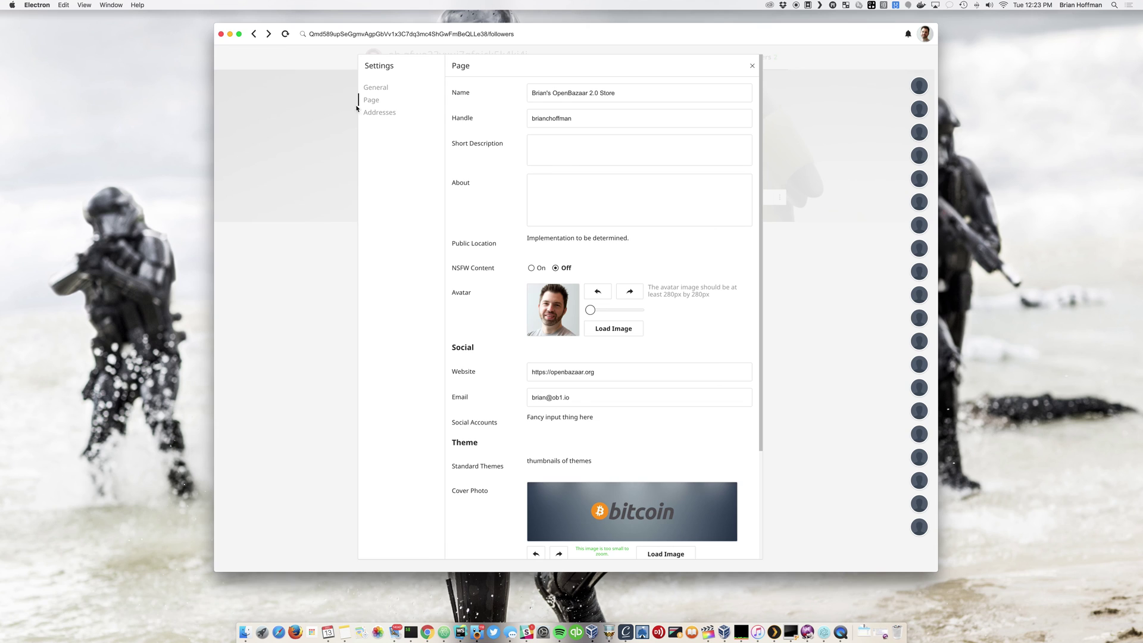
left_click(376, 113)
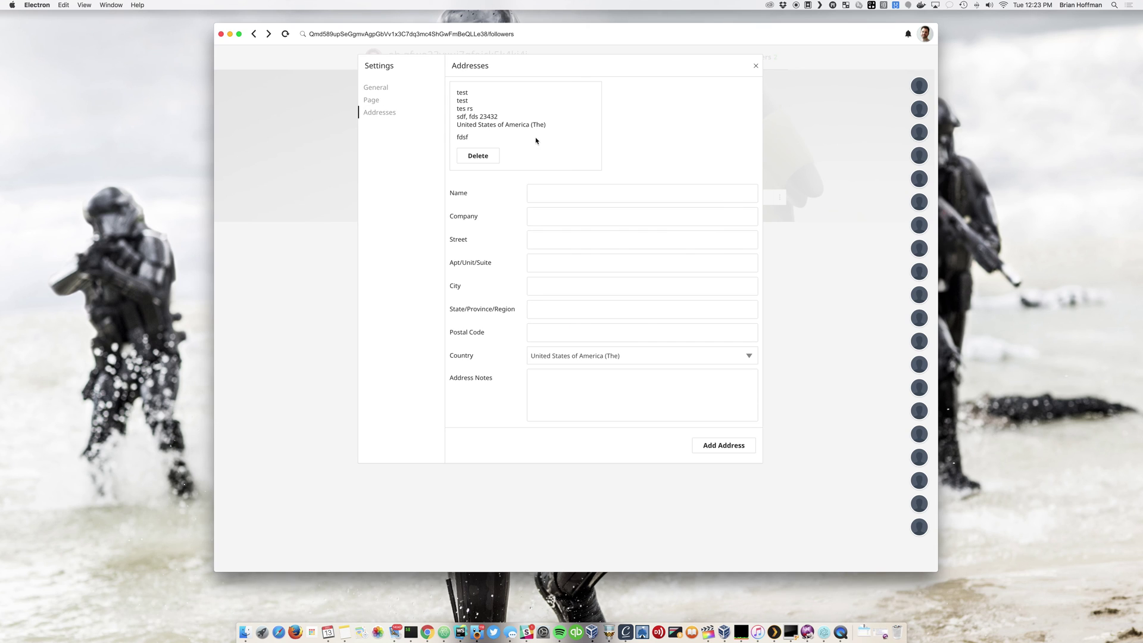
left_click(384, 87)
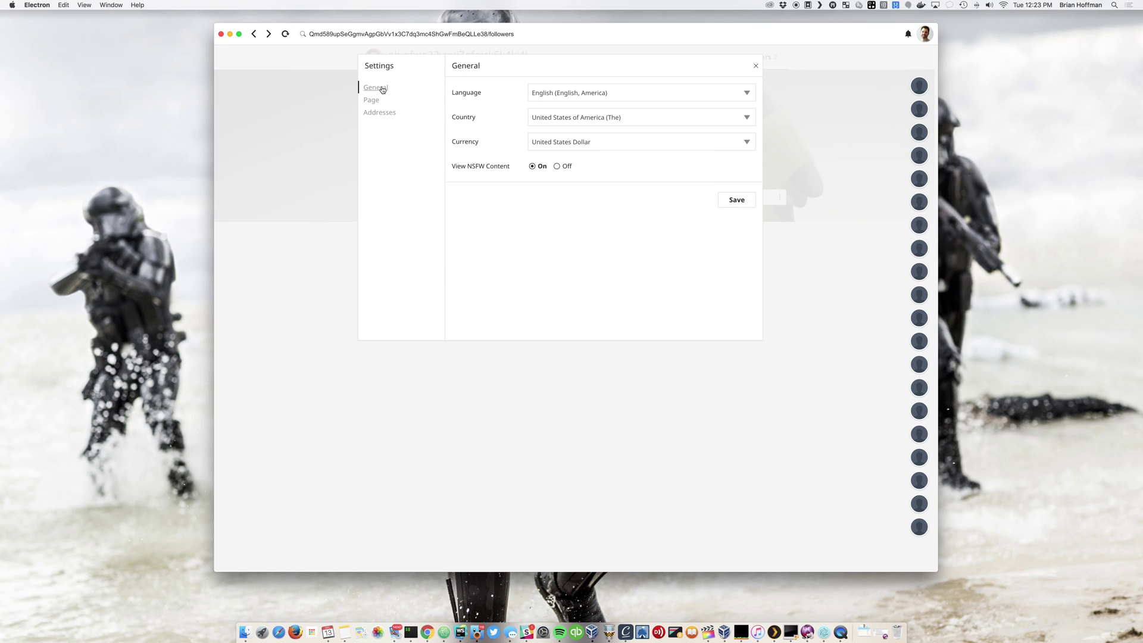
left_click(756, 68)
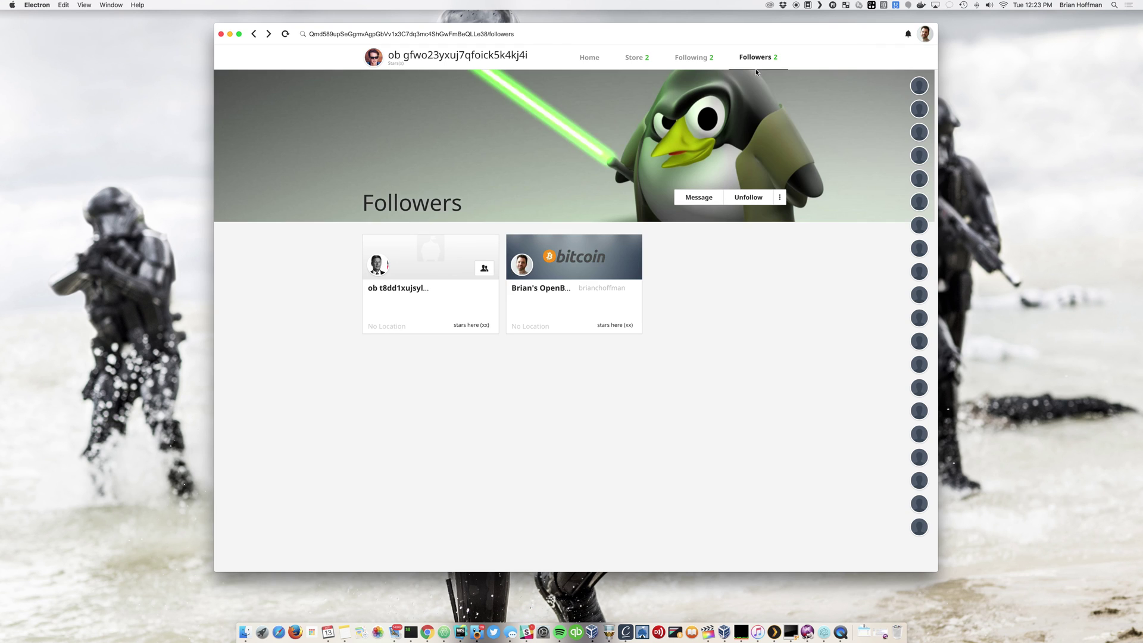
left_click(925, 35)
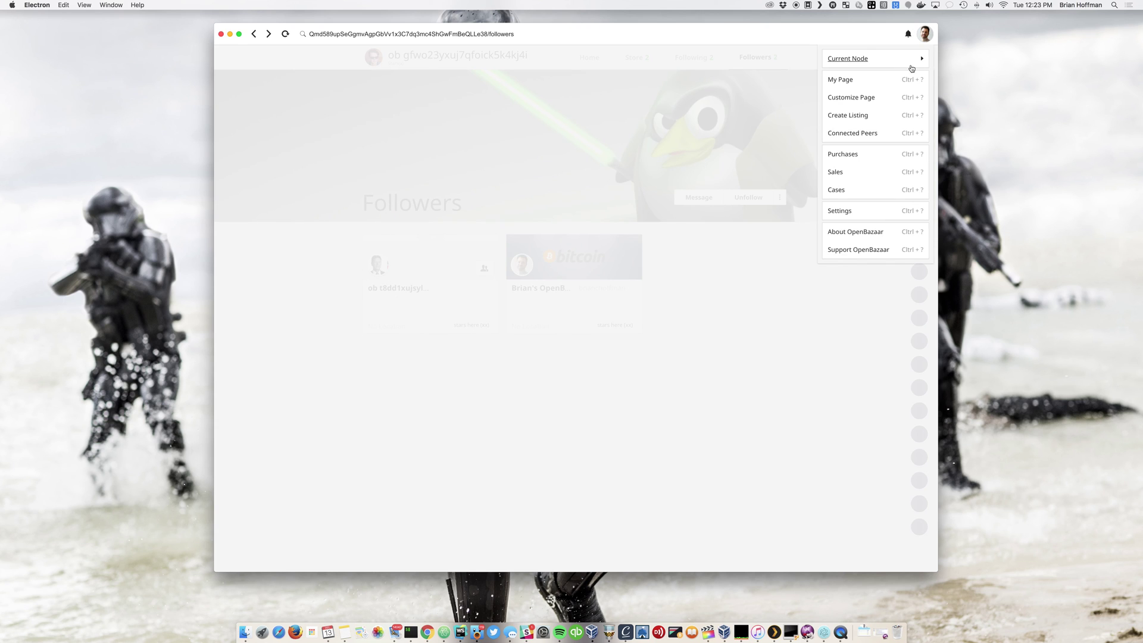
- Open a connected peer's page from Connected Peers, then return to the peers list
left_click(869, 139)
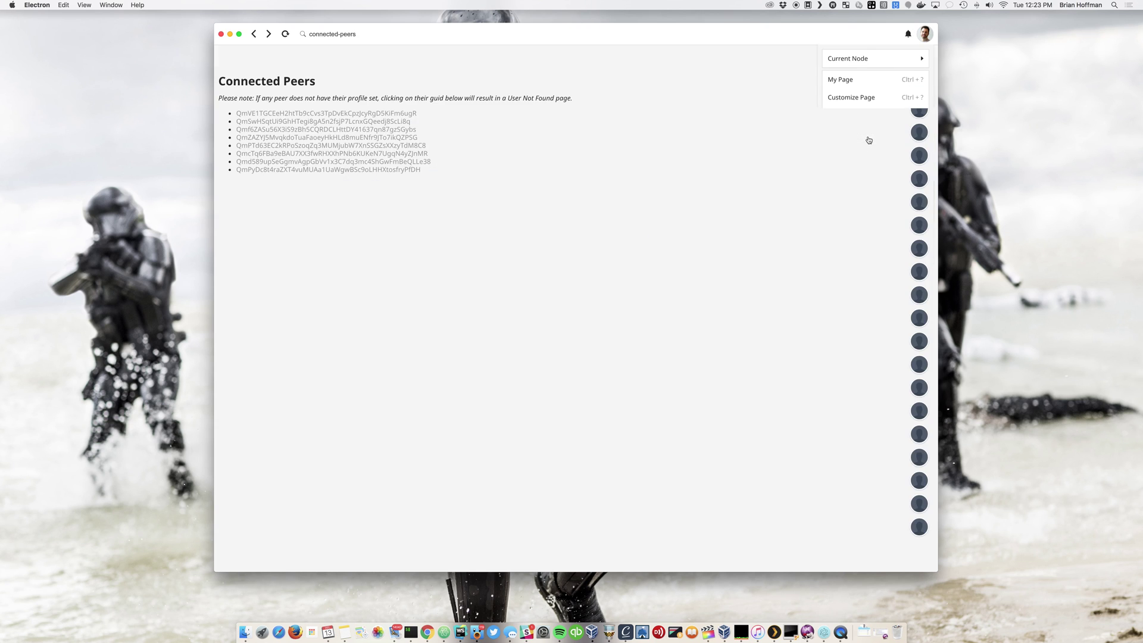
left_click(294, 162)
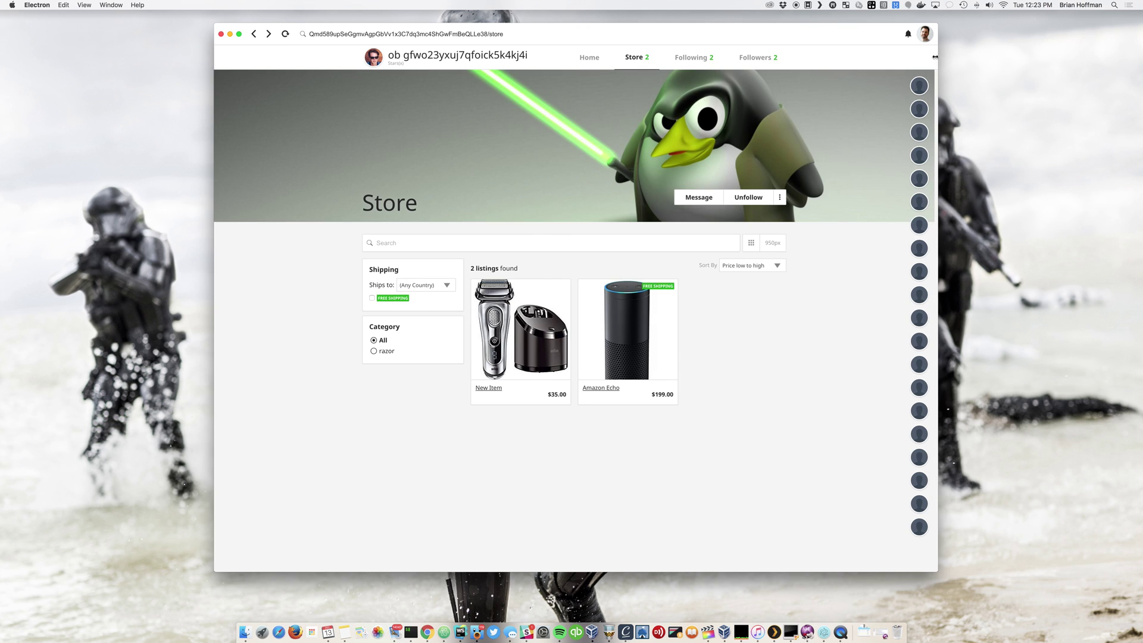
left_click(927, 36)
left_click(857, 135)
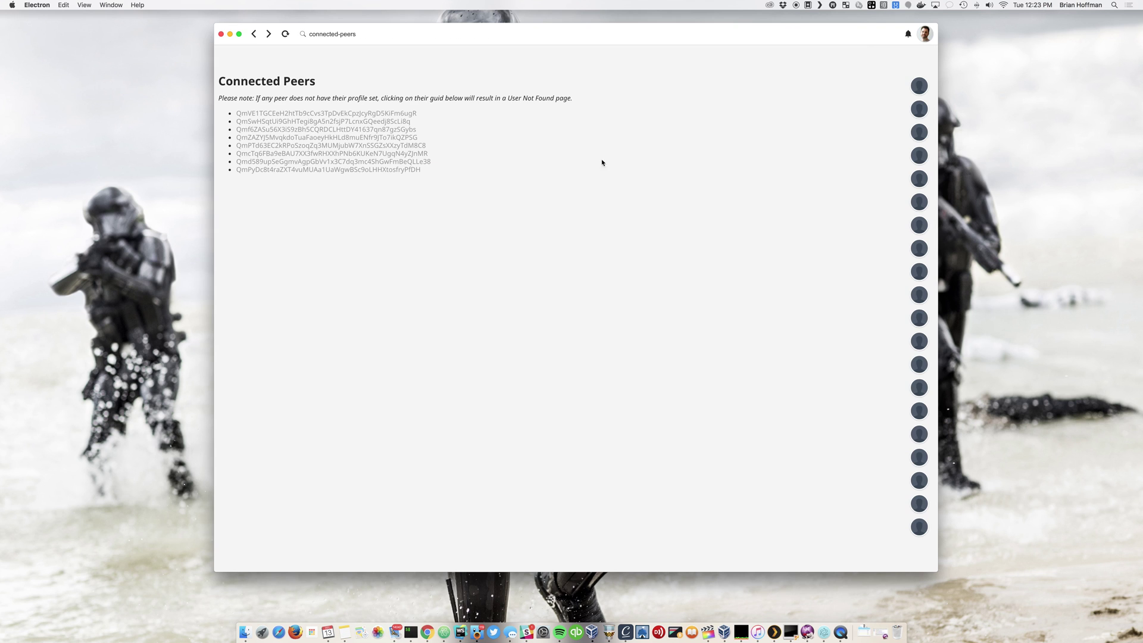
- Open the last peer's Following list and go to a followed user's Cool t-shirt store
left_click(323, 169)
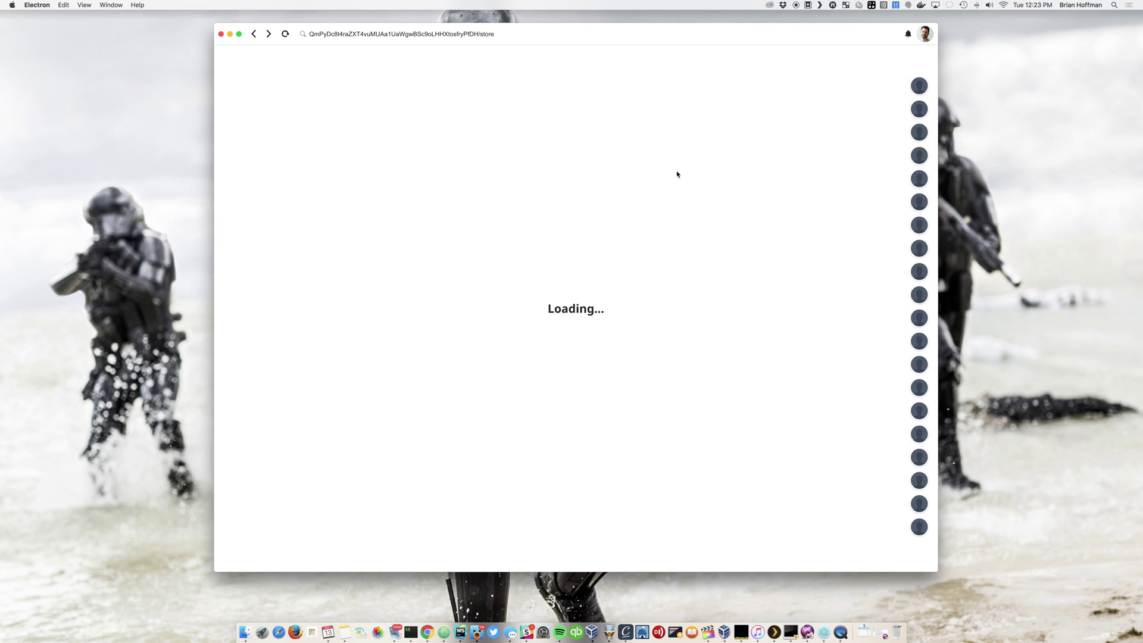
left_click(592, 62)
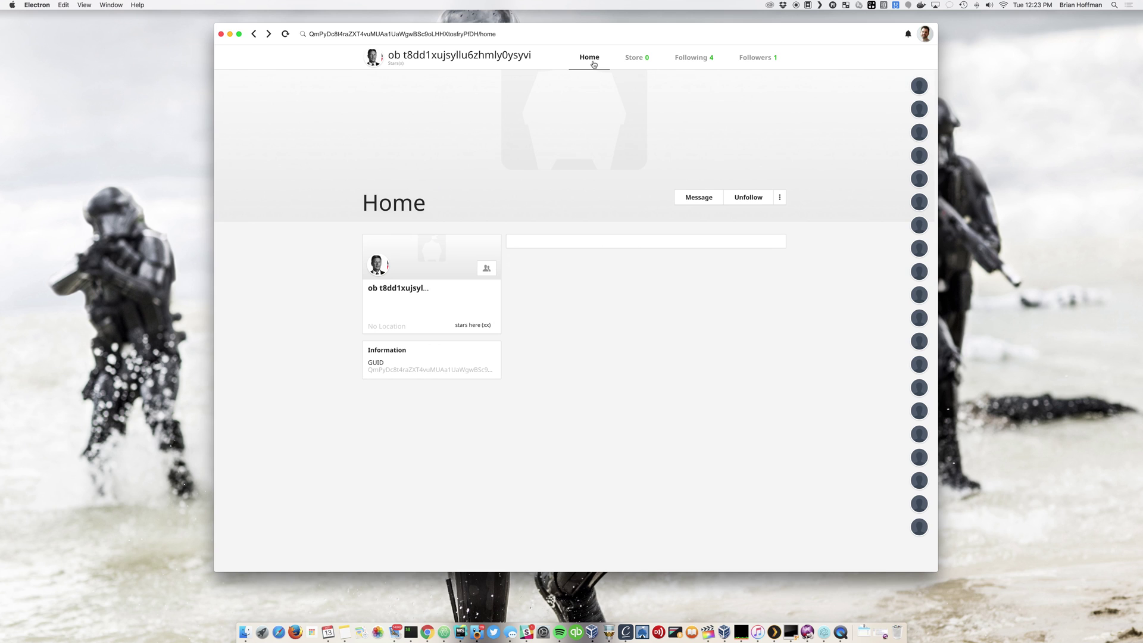
left_click(686, 68)
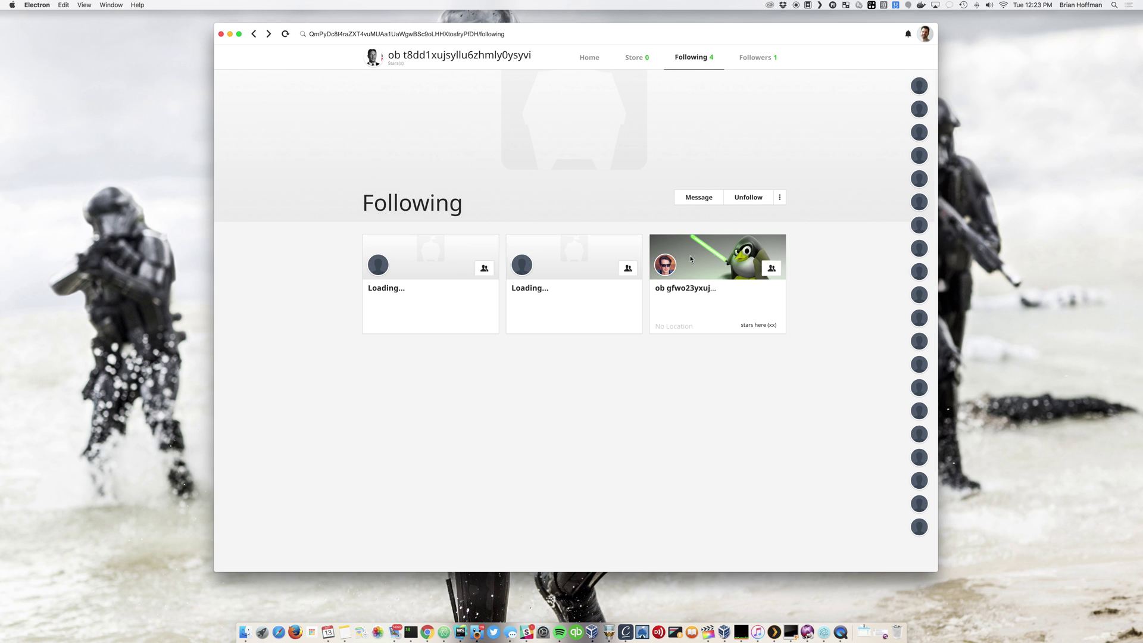
left_click(379, 293)
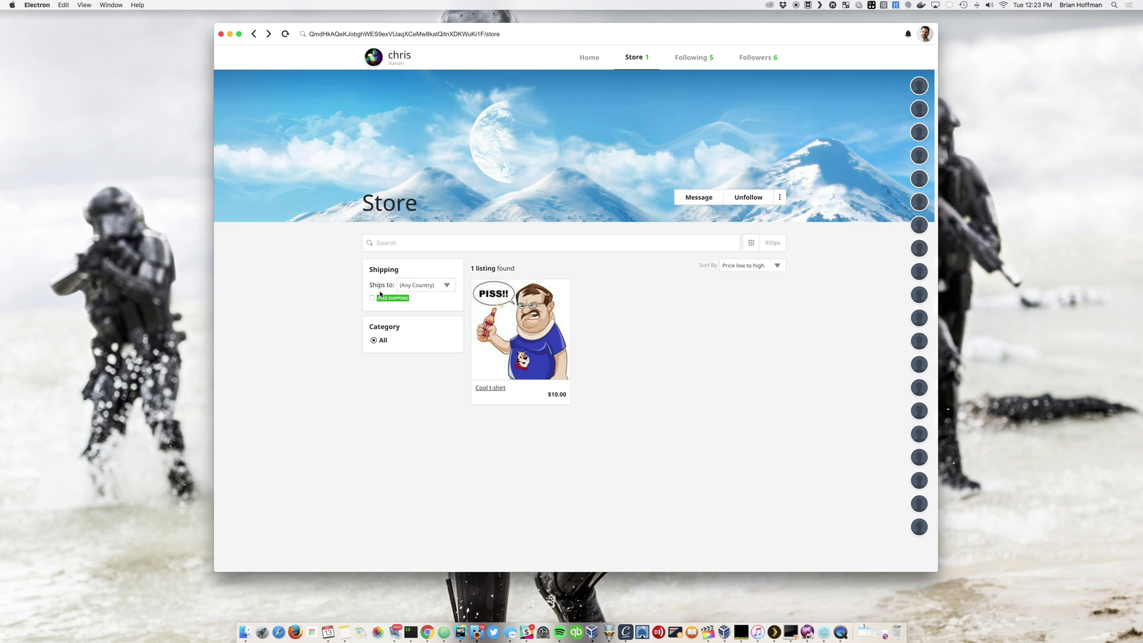